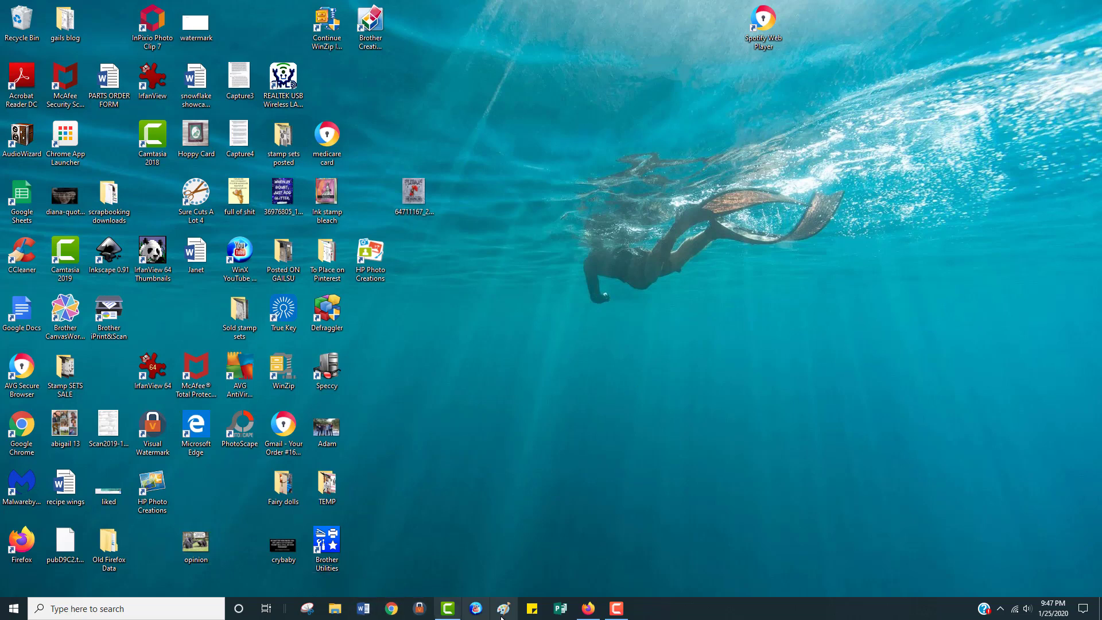
Open Publisher and create a blank 8.5 x 11" publication.
click(560, 609)
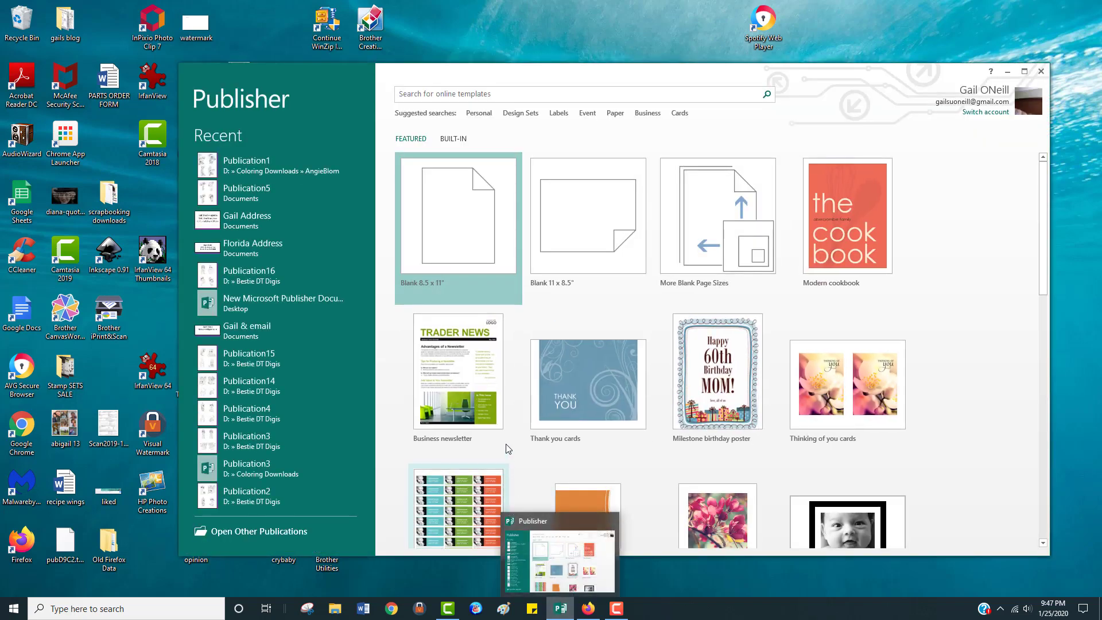
click(465, 241)
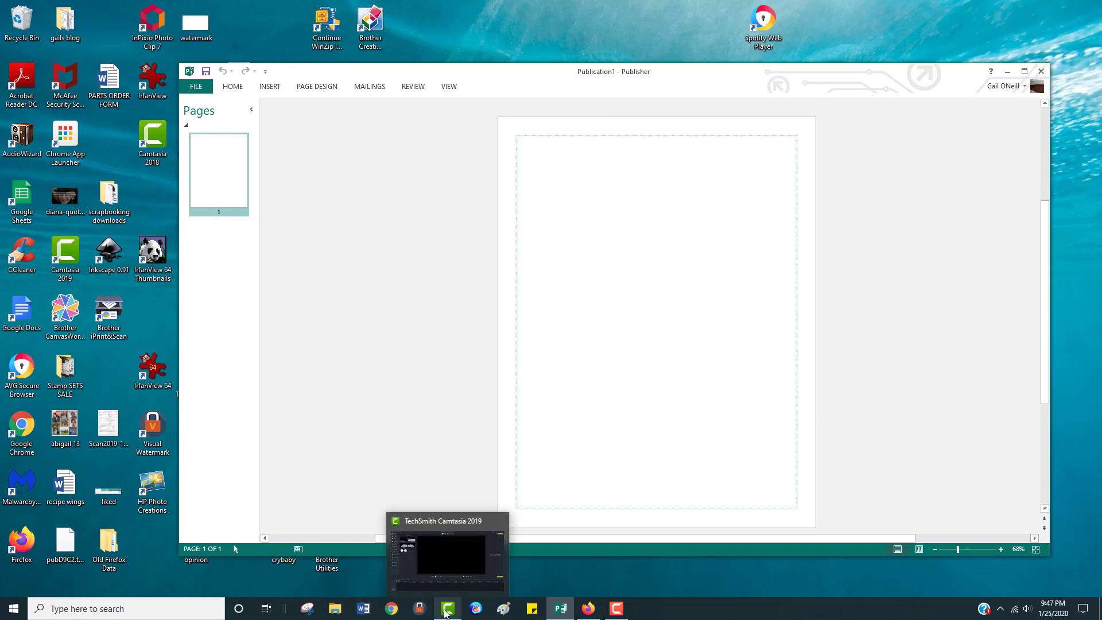
Open the Bestie DT Digis folder on the Data (D:) drive in File Explorer and move its window clear of the blank page.
click(336, 609)
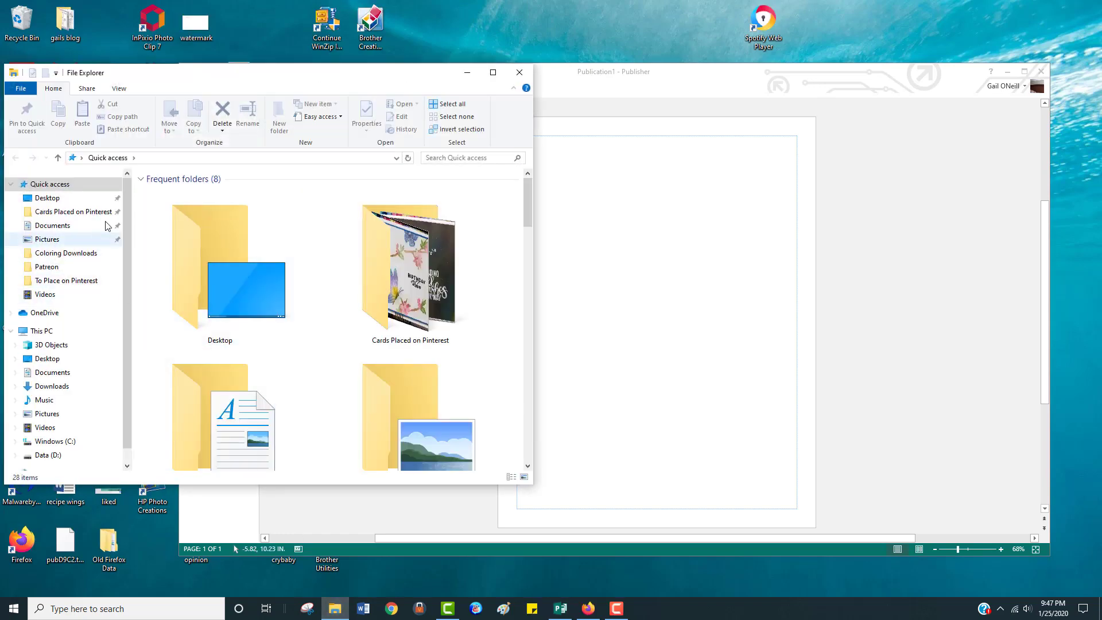
scroll(126, 242, down, 1)
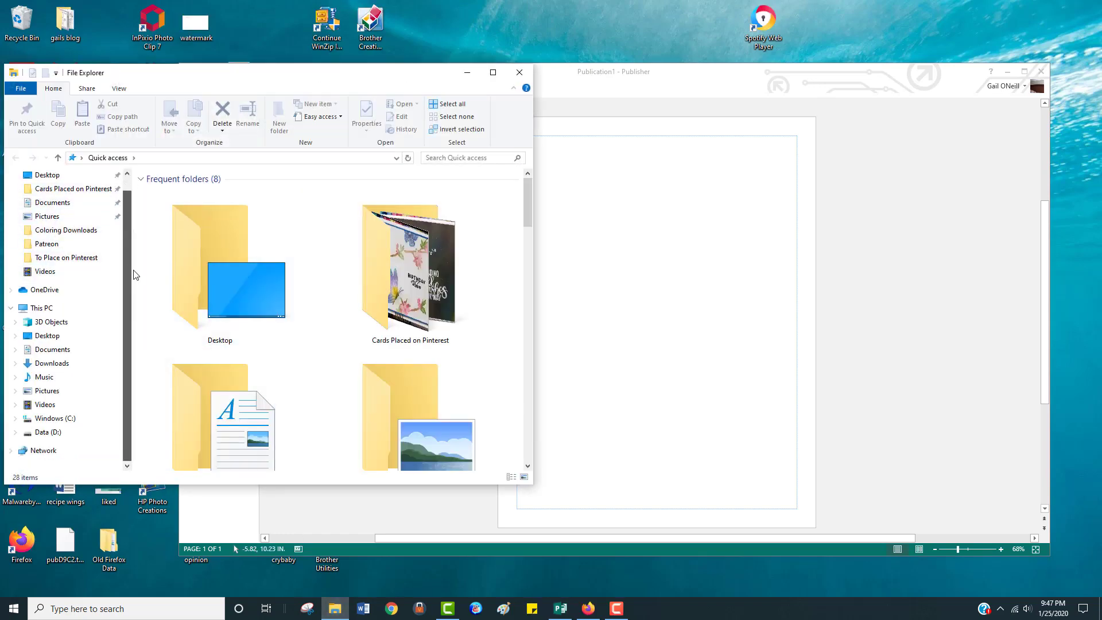
click(56, 436)
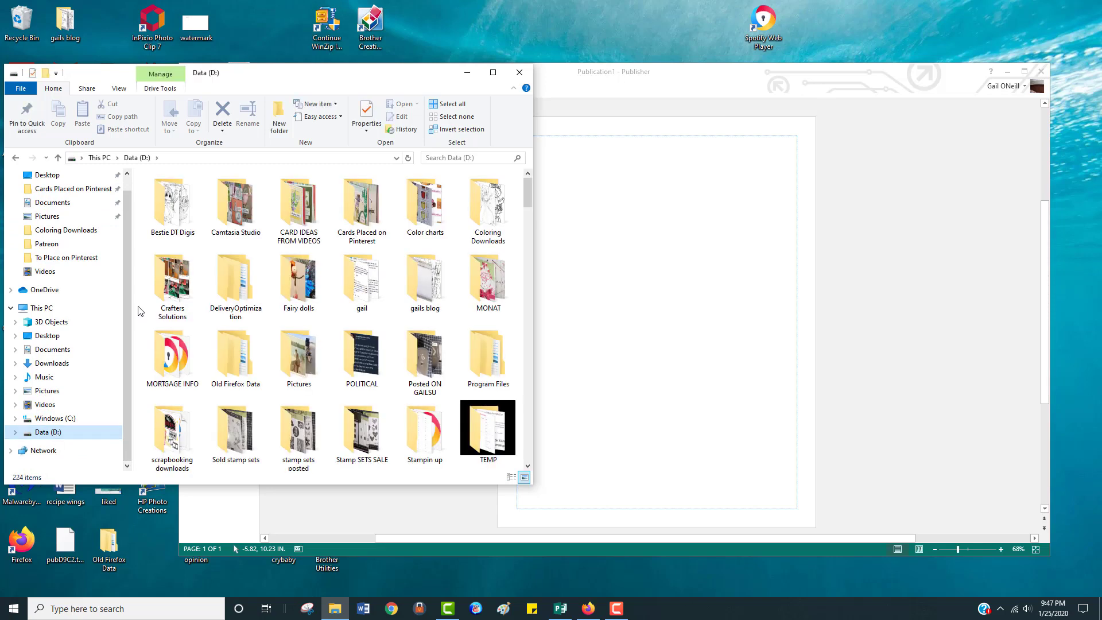
double_click(172, 223)
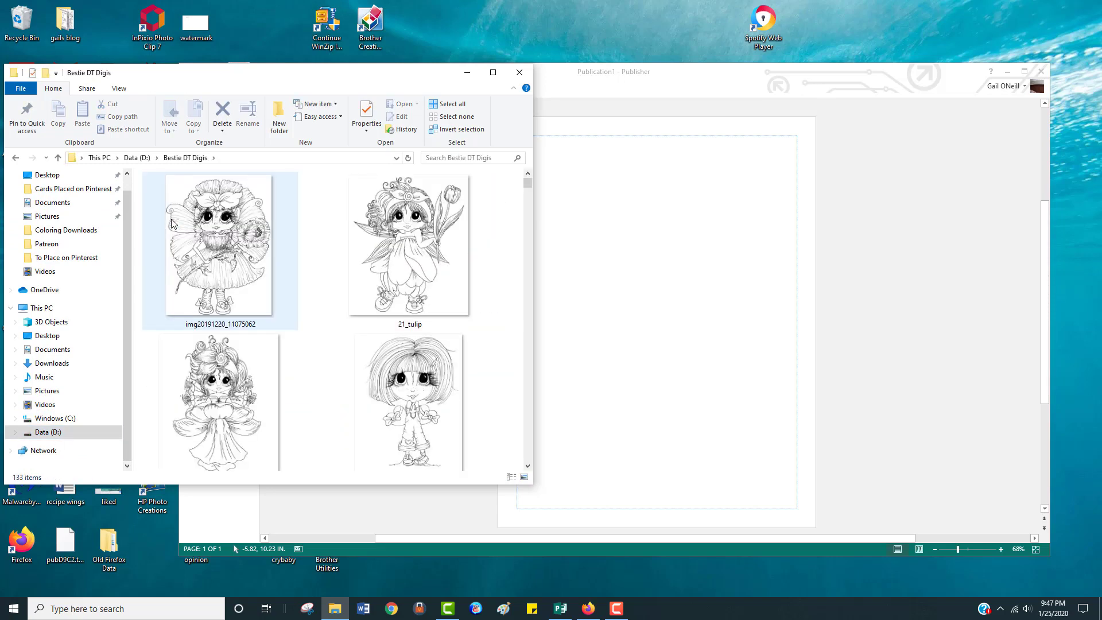
drag(404, 88, 343, 57)
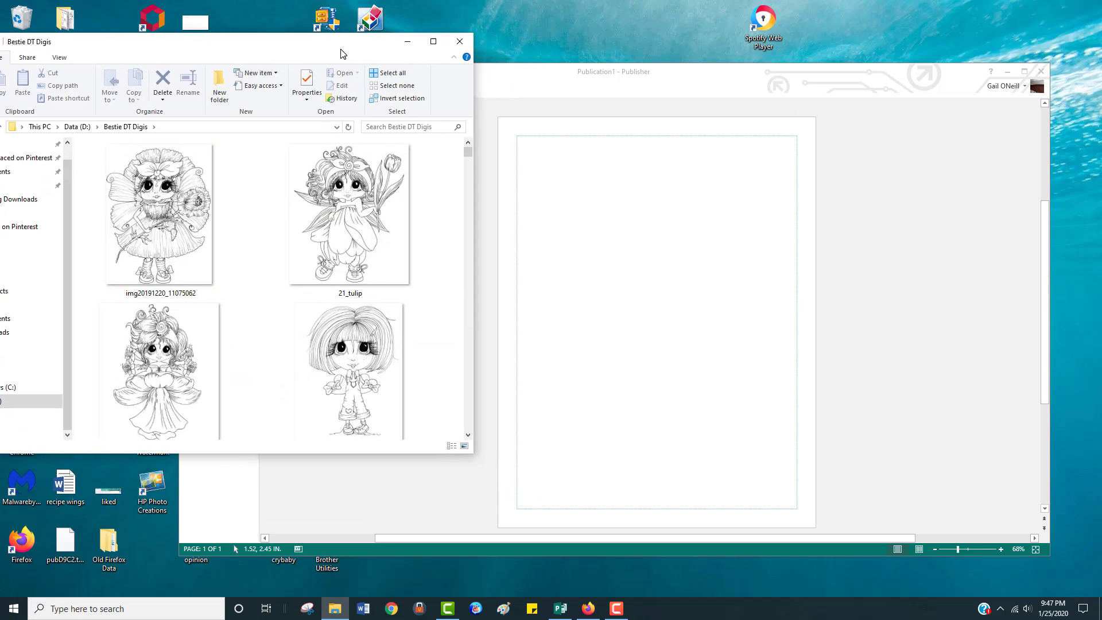
Place the img20191220_11075062 picture in the publication, shrunk to about 3.47 x 4.60 in, at the page's upper-left margin corner.
drag(152, 223, 667, 260)
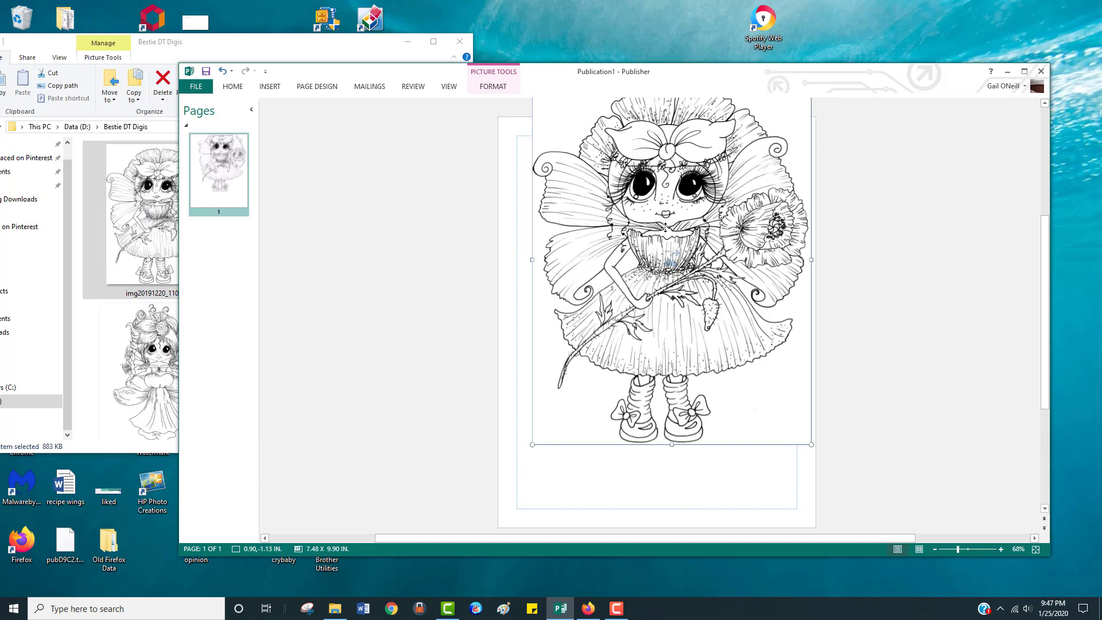
drag(740, 333, 744, 386)
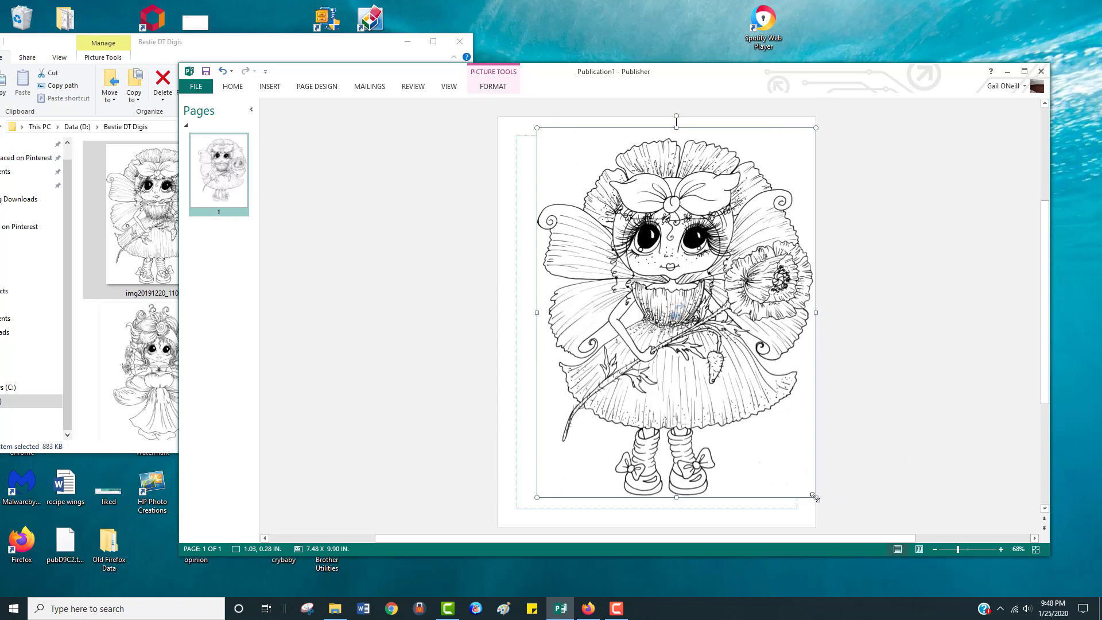
drag(814, 496, 613, 324)
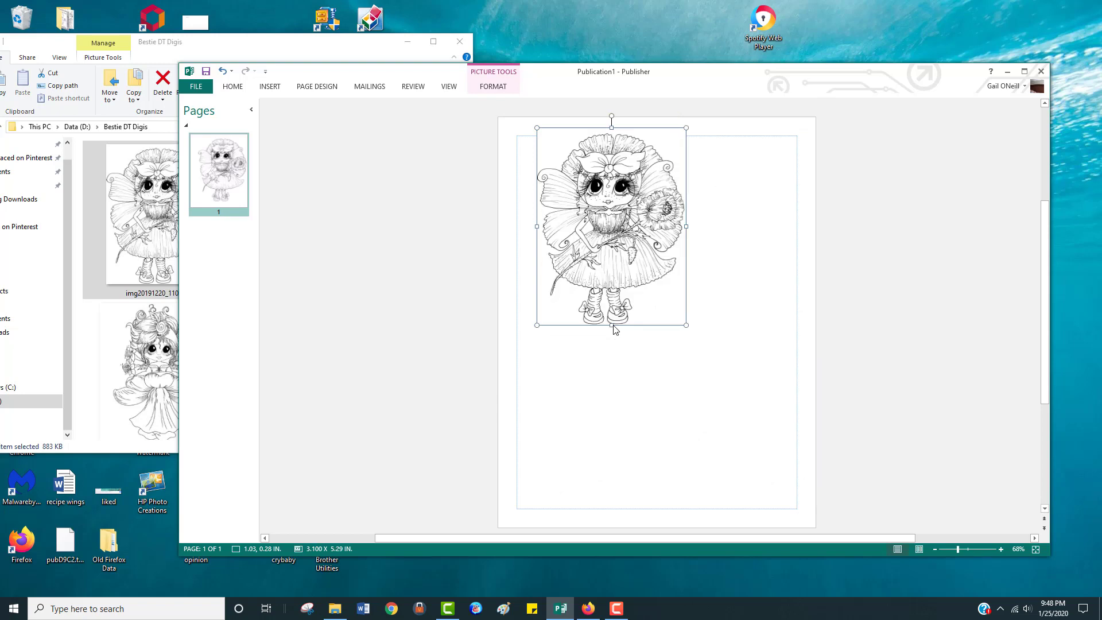
drag(630, 246, 615, 263)
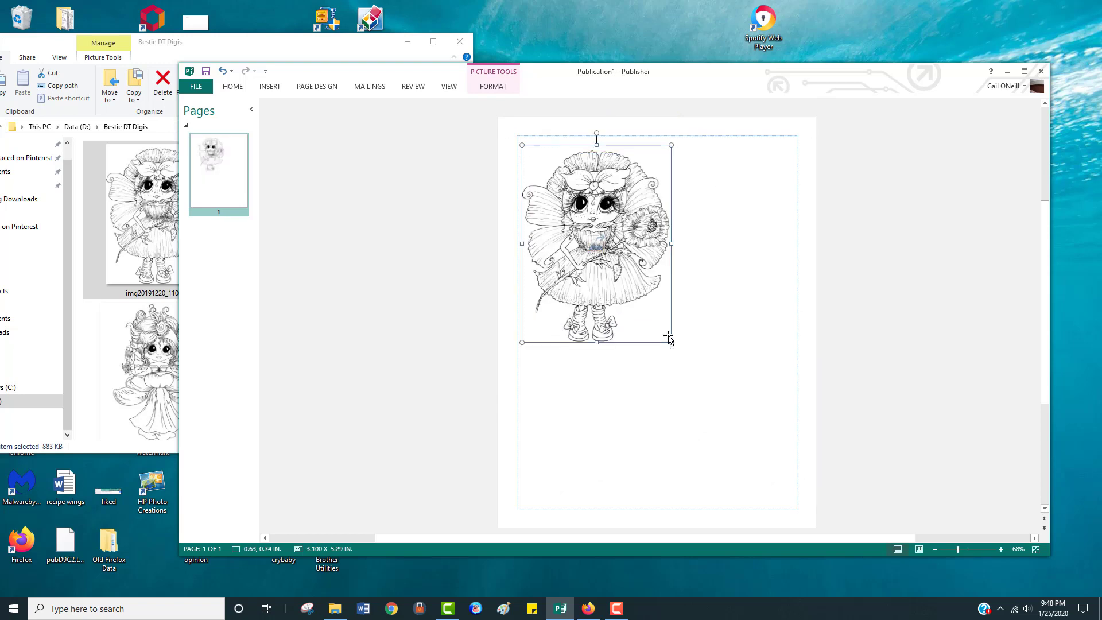
drag(668, 342, 652, 317)
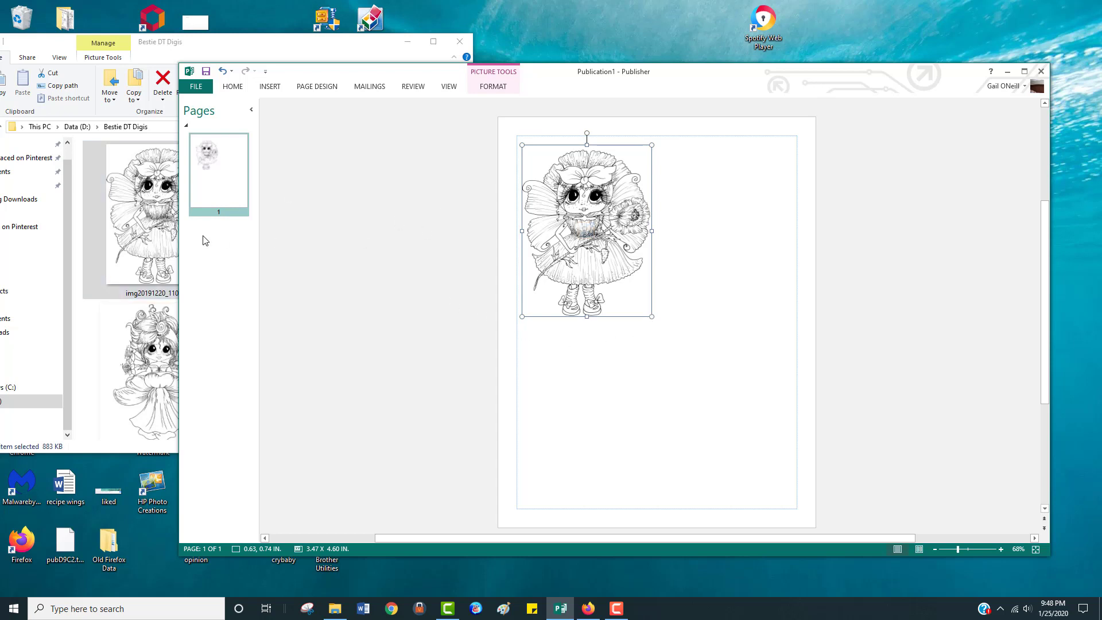
Add the img20190107_13542923_1 picture from the Bestie DT Digis folder to the publication page.
click(115, 343)
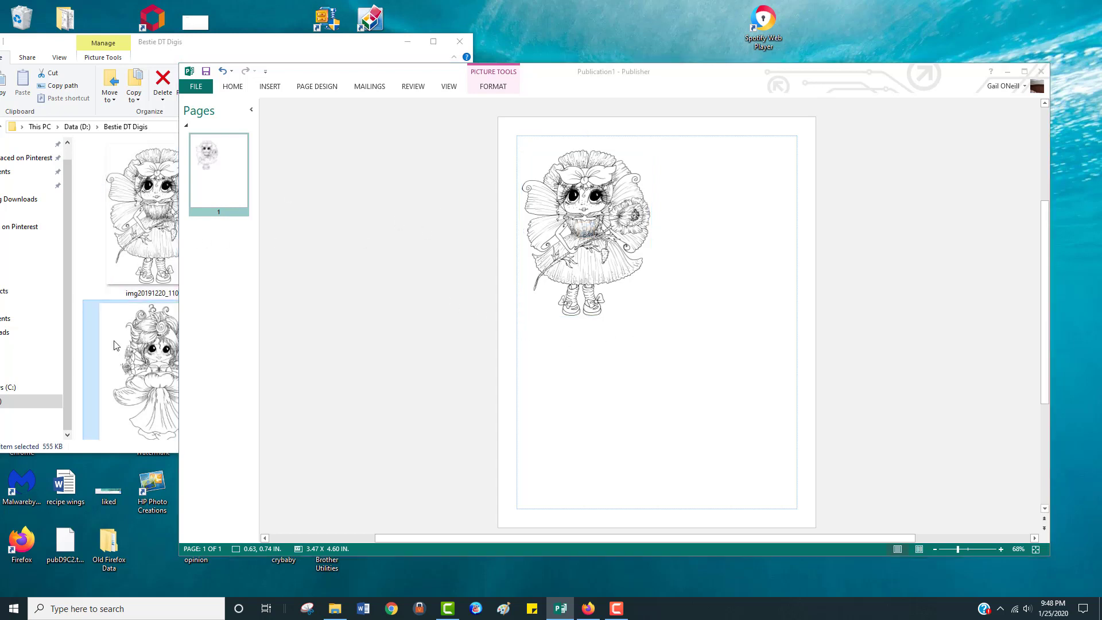
drag(337, 349, 729, 257)
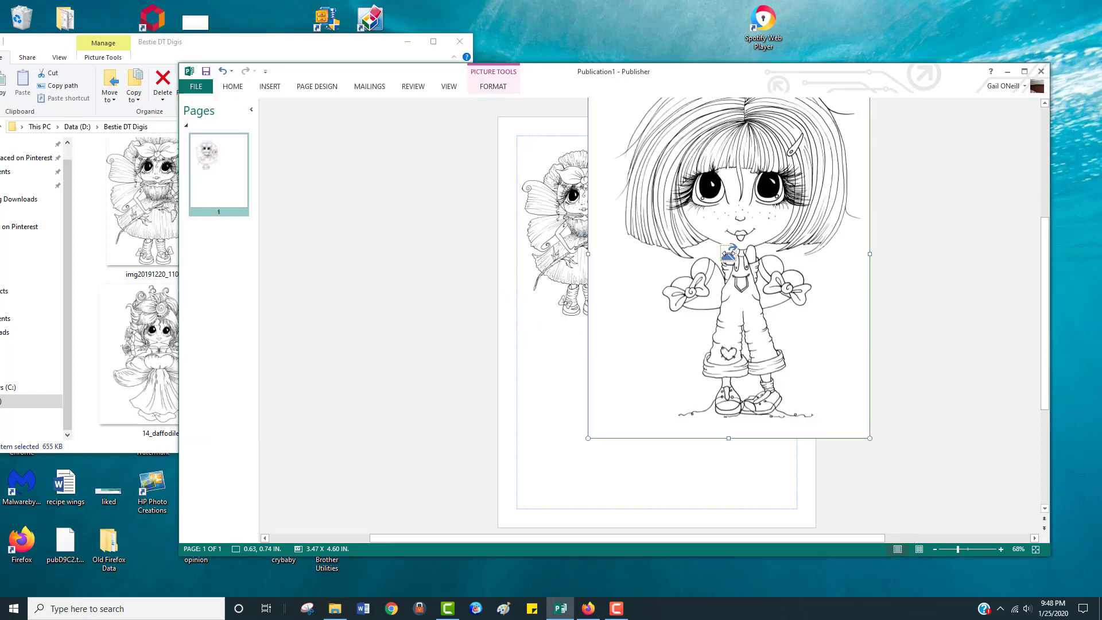
right_click(735, 256)
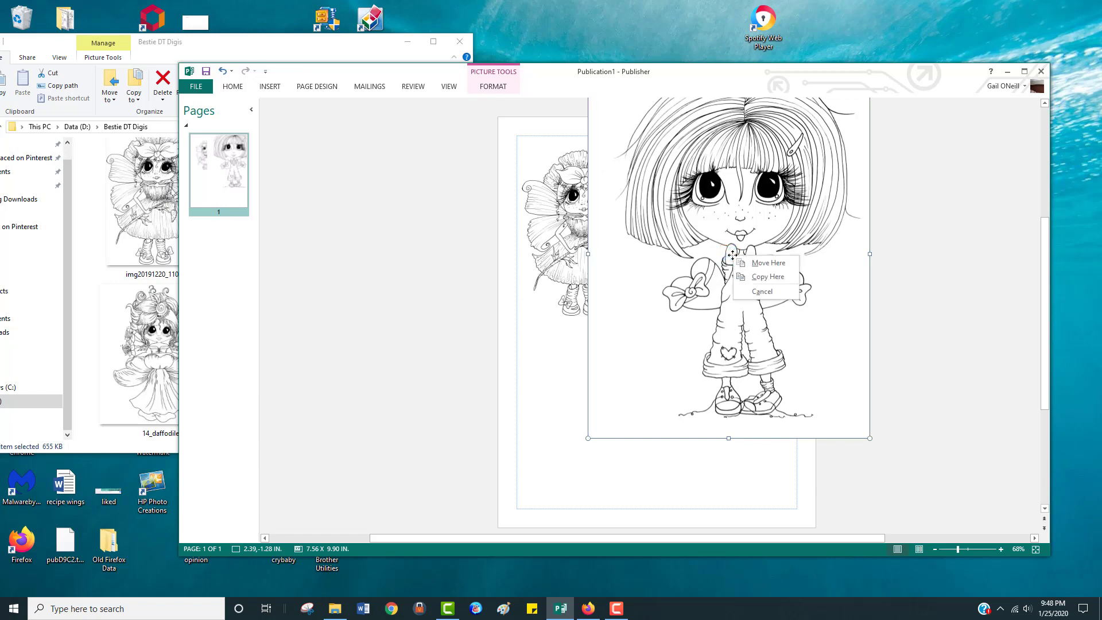
click(656, 281)
Set the short-haired girl picture's height to 4 inches and move it beside the fairy in the page's upper-right area.
right_click(656, 281)
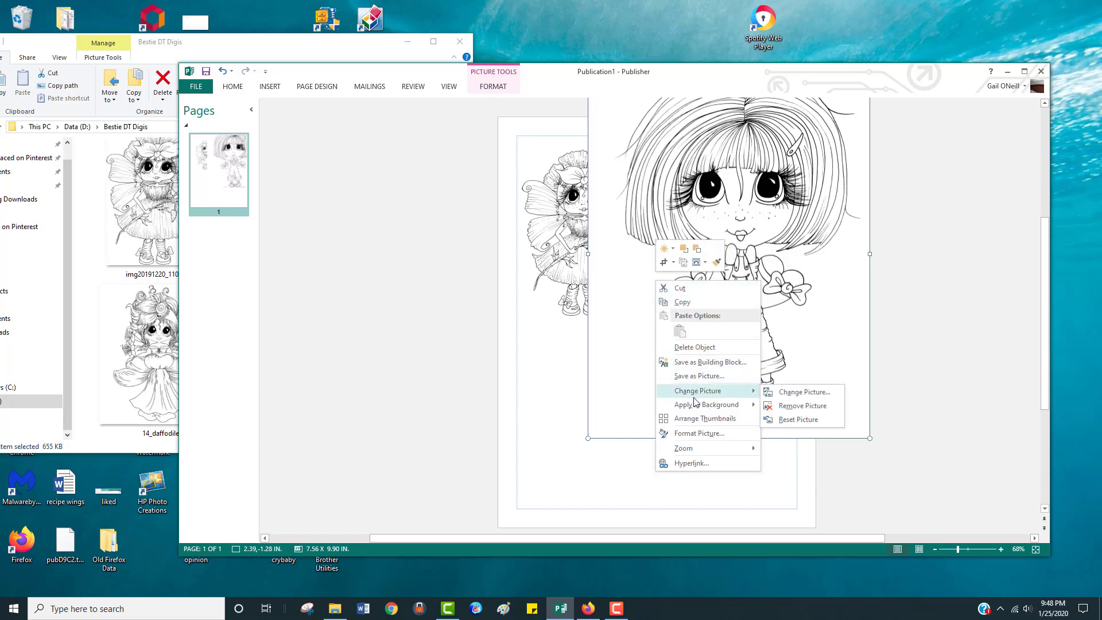
click(697, 438)
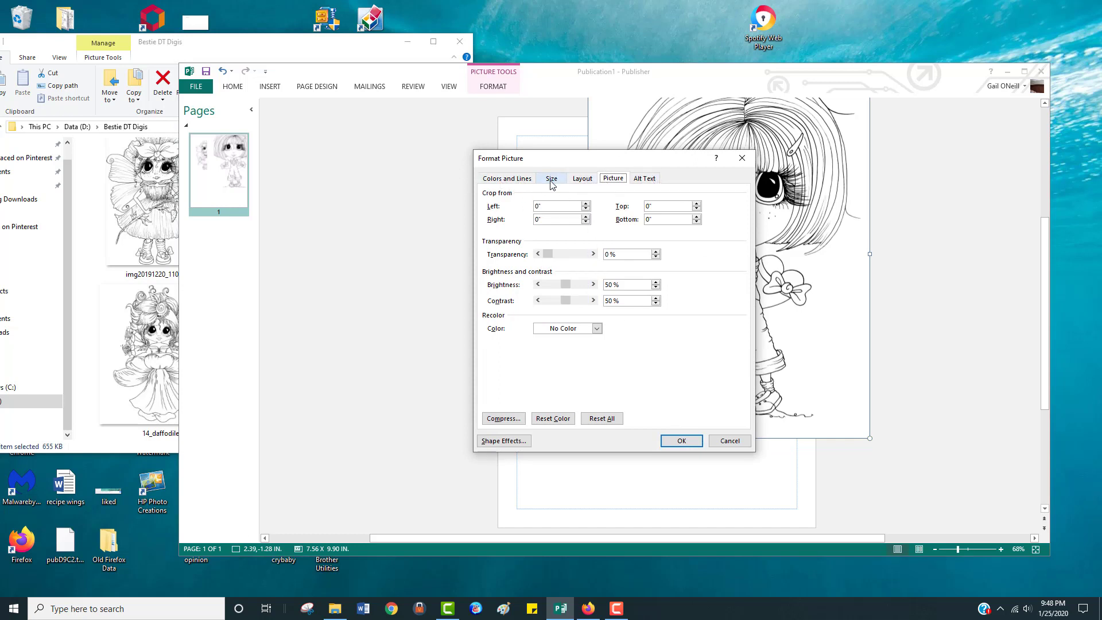
click(551, 179)
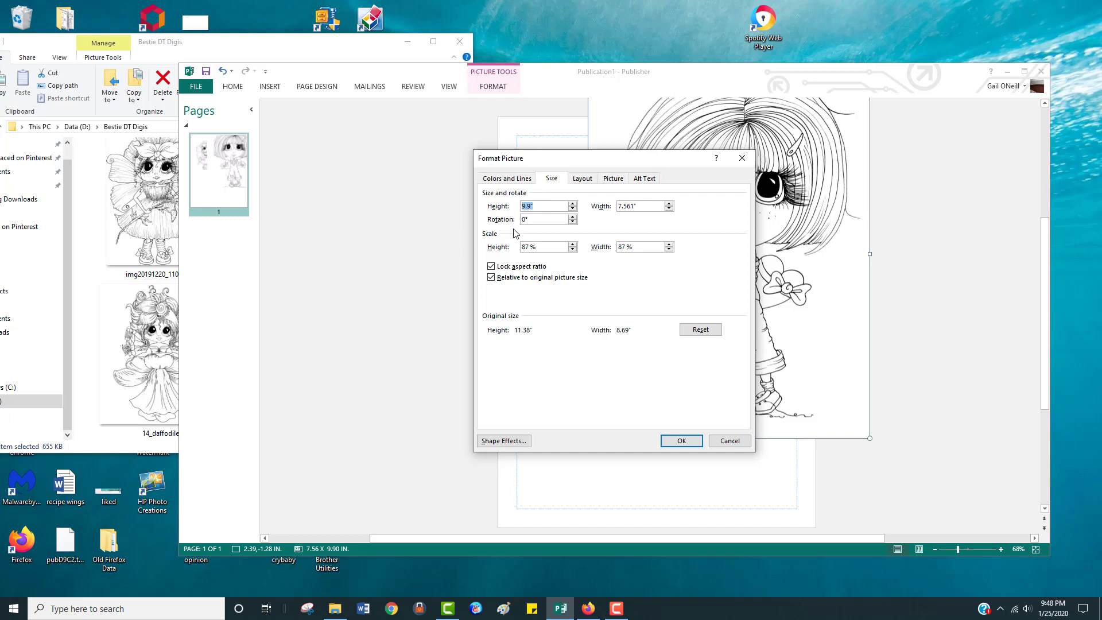
click(682, 440)
drag(647, 144, 714, 264)
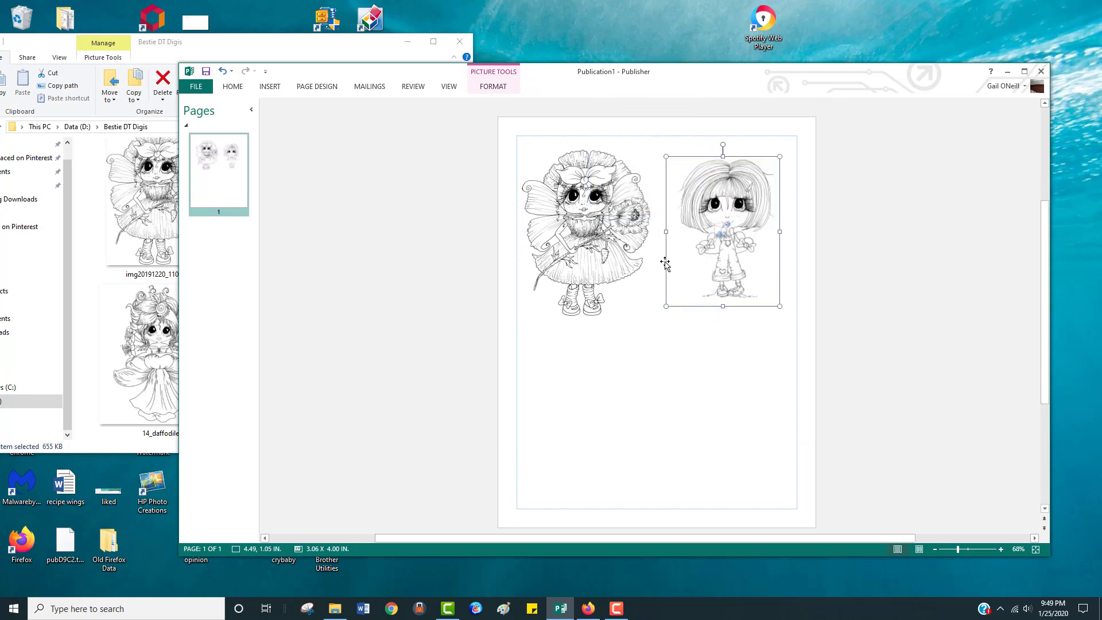
Set the flower fairy picture's height to 4 inches with the aspect ratio locked.
right_click(581, 240)
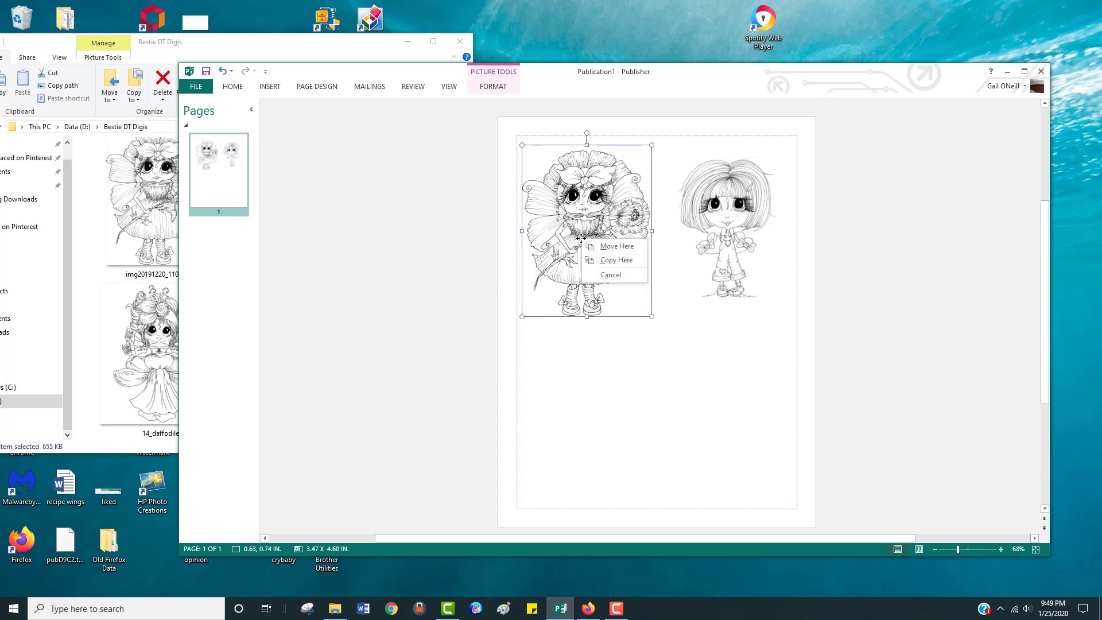
right_click(572, 224)
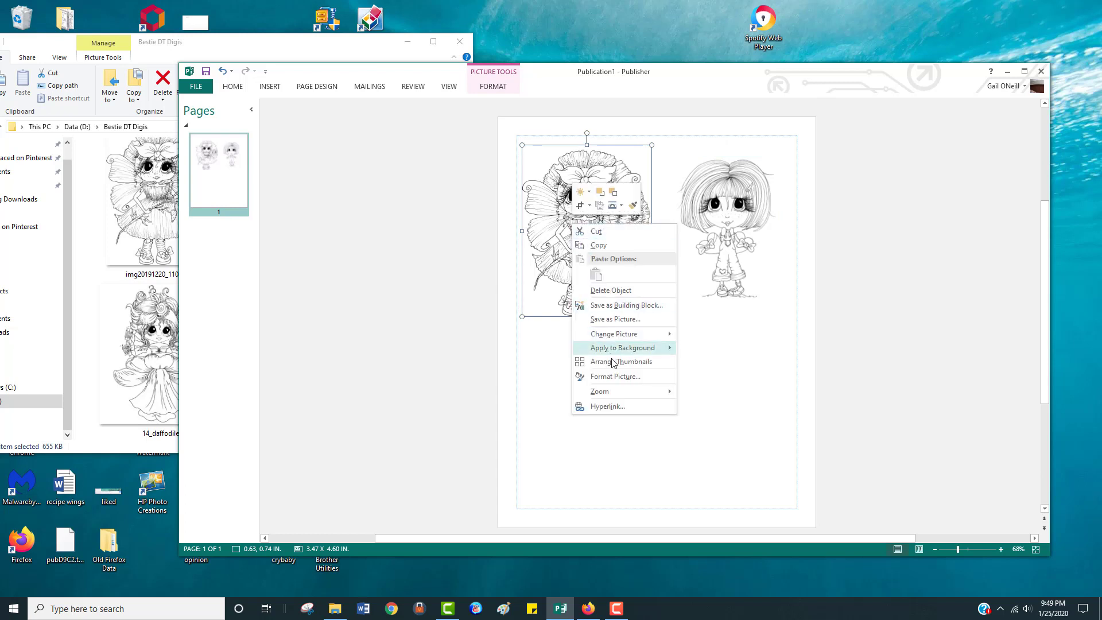
click(616, 377)
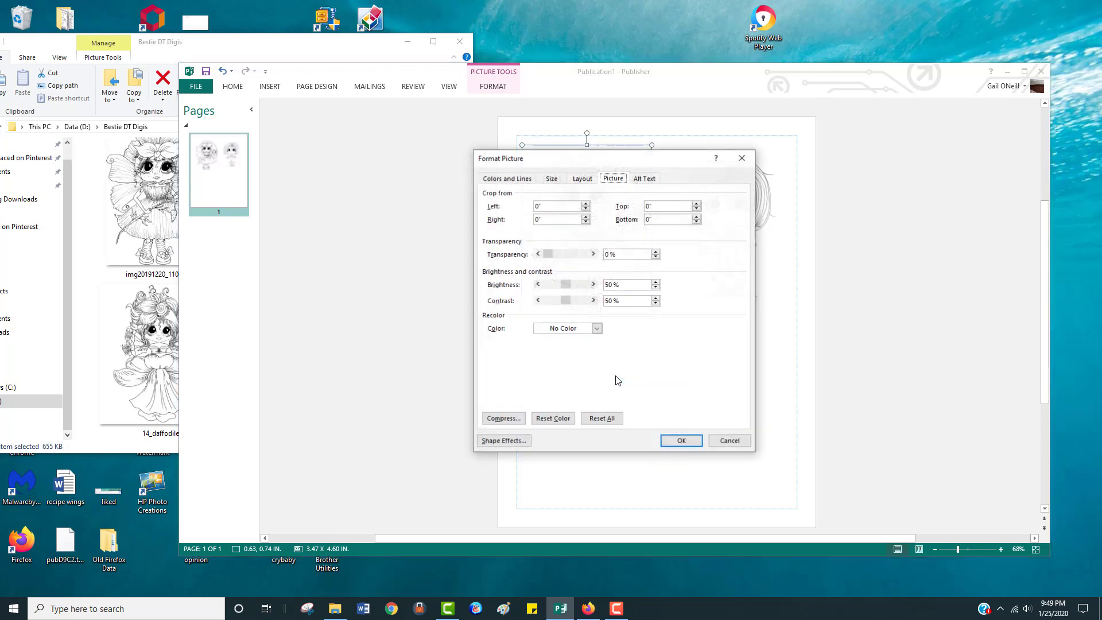
click(551, 179)
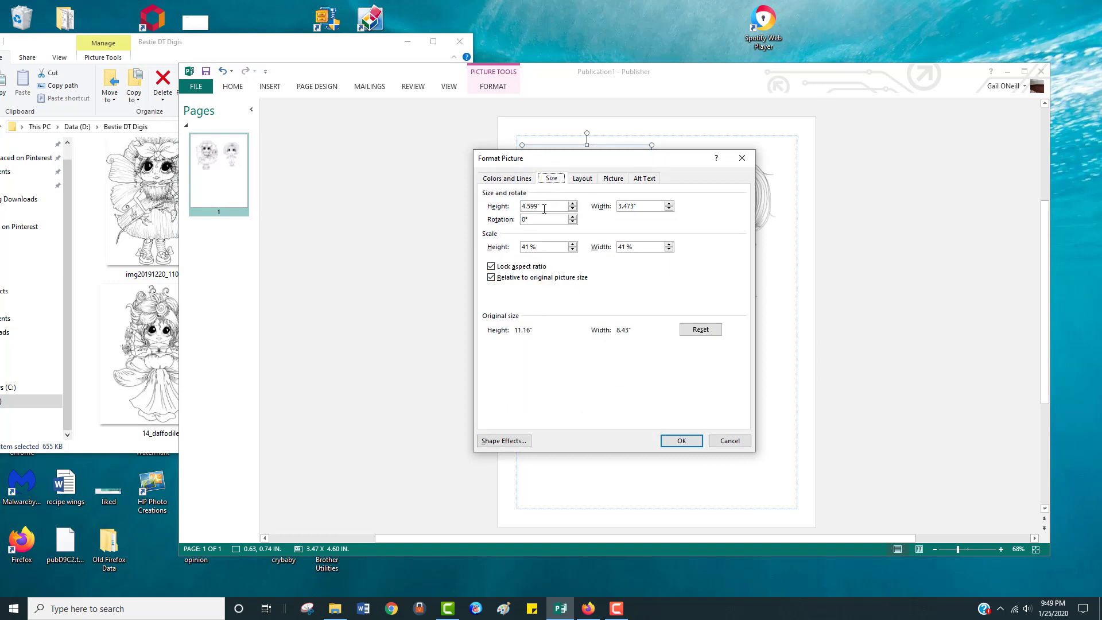
click(573, 209)
text(4)
click(681, 440)
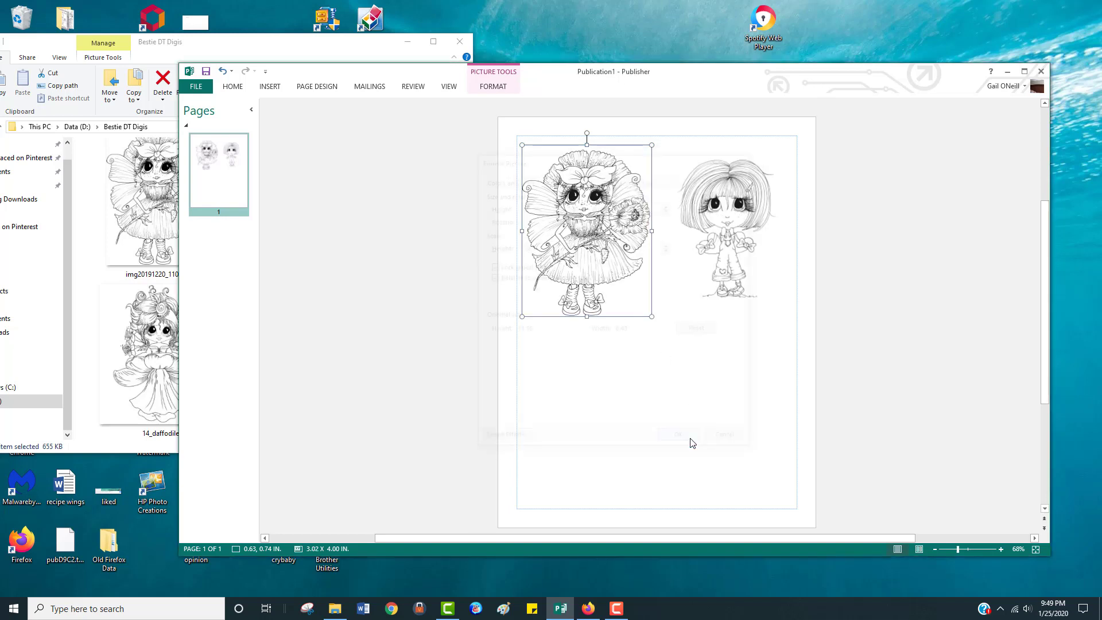
click(640, 359)
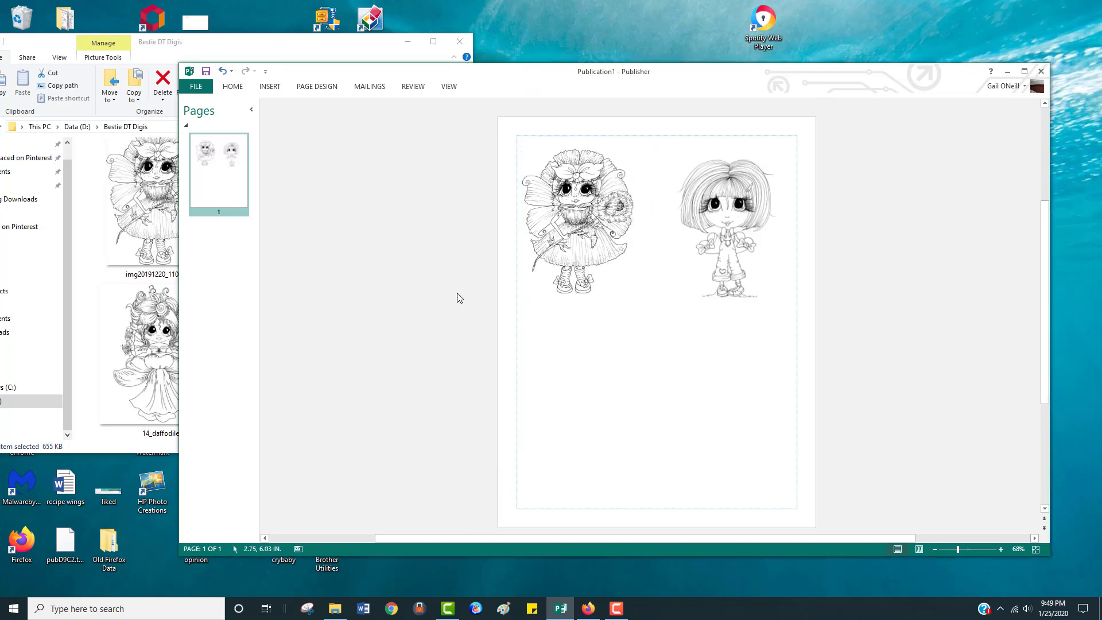
Return to File Explorer and open the Patreon subfolder inside Bestie DT Digis.
click(164, 330)
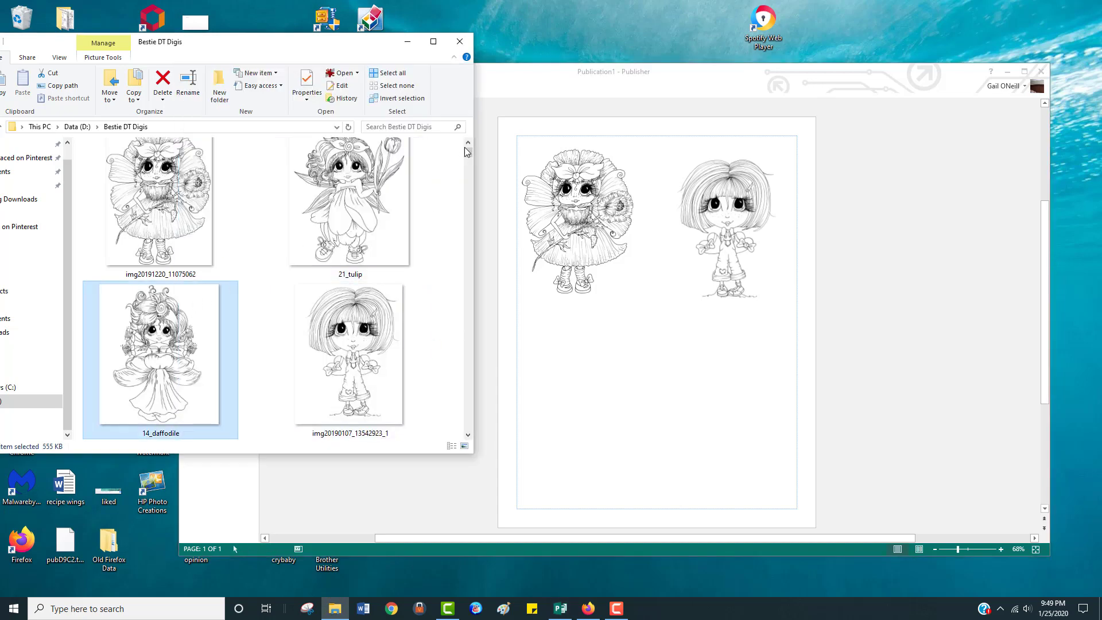
drag(468, 177, 457, 146)
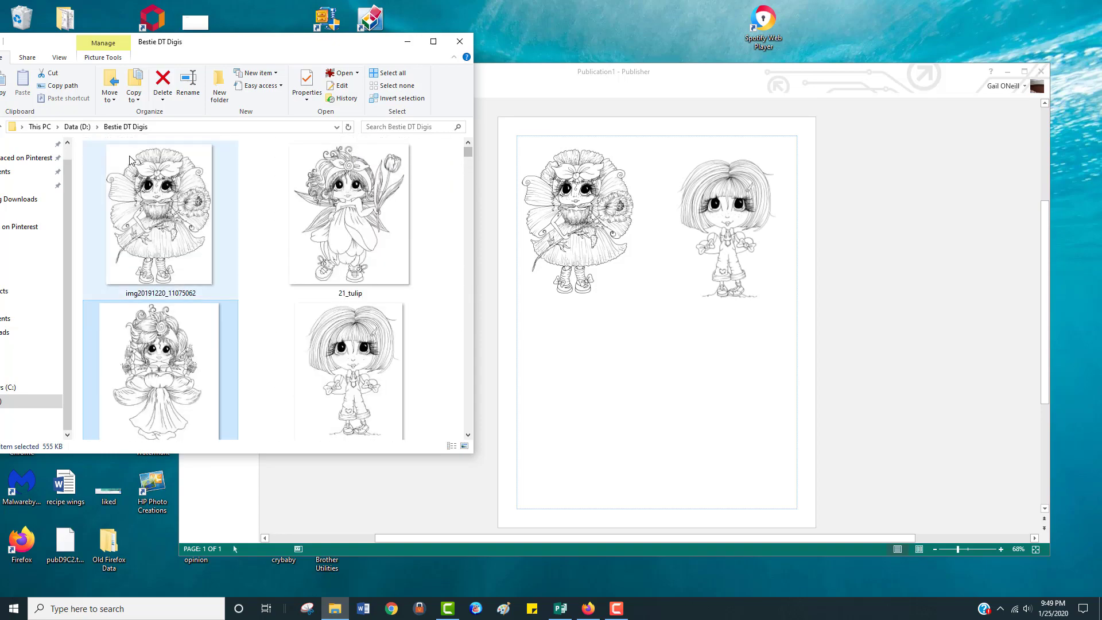
drag(247, 46, 302, 40)
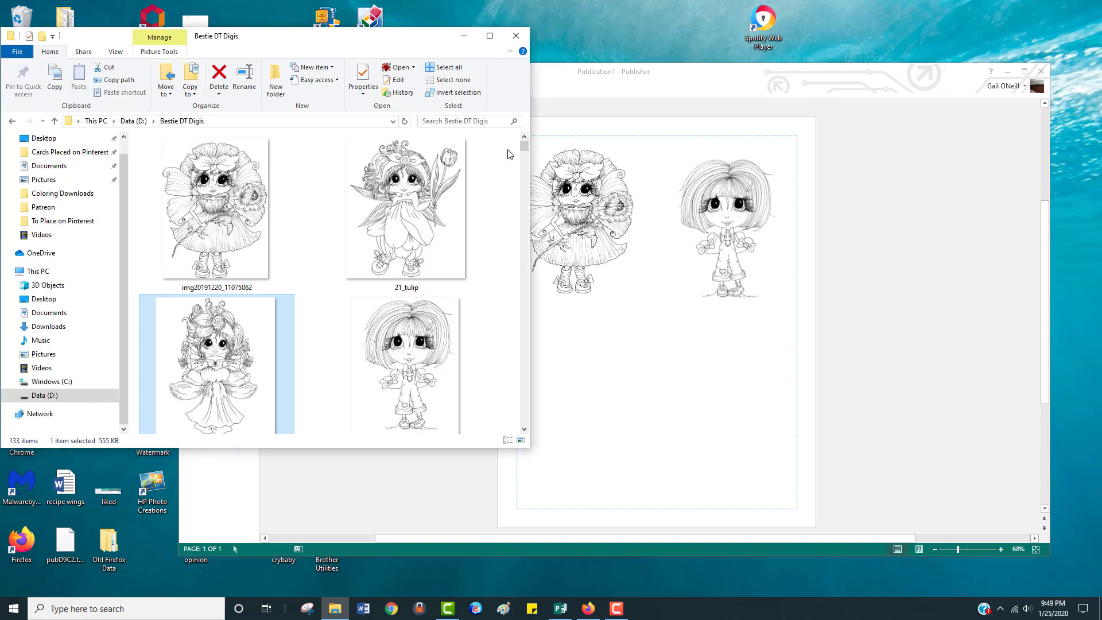
drag(523, 146, 526, 423)
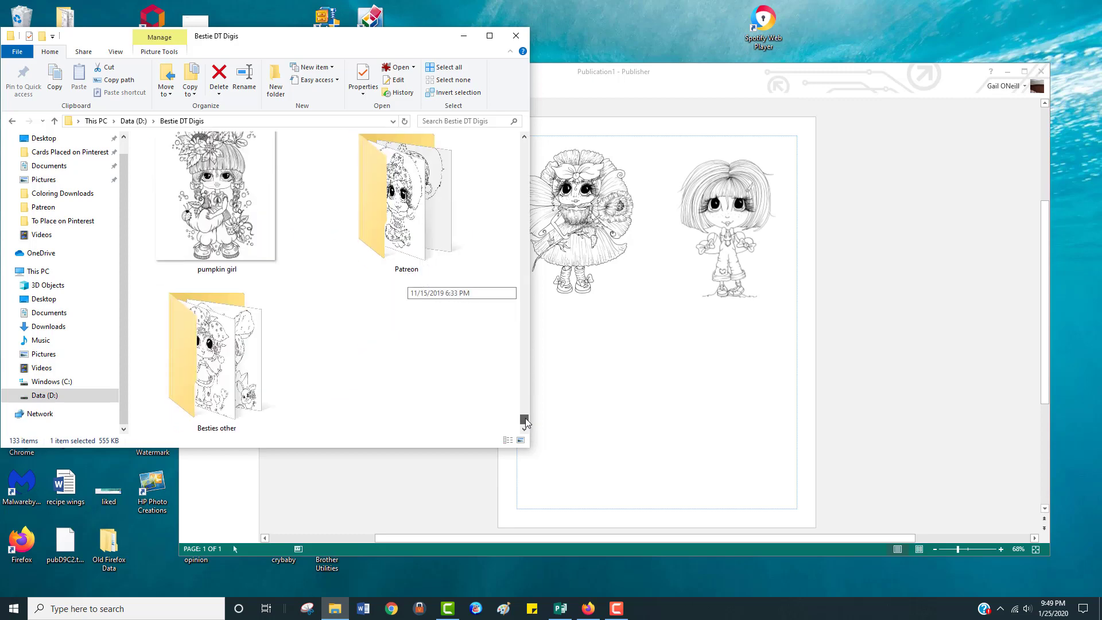
double_click(418, 217)
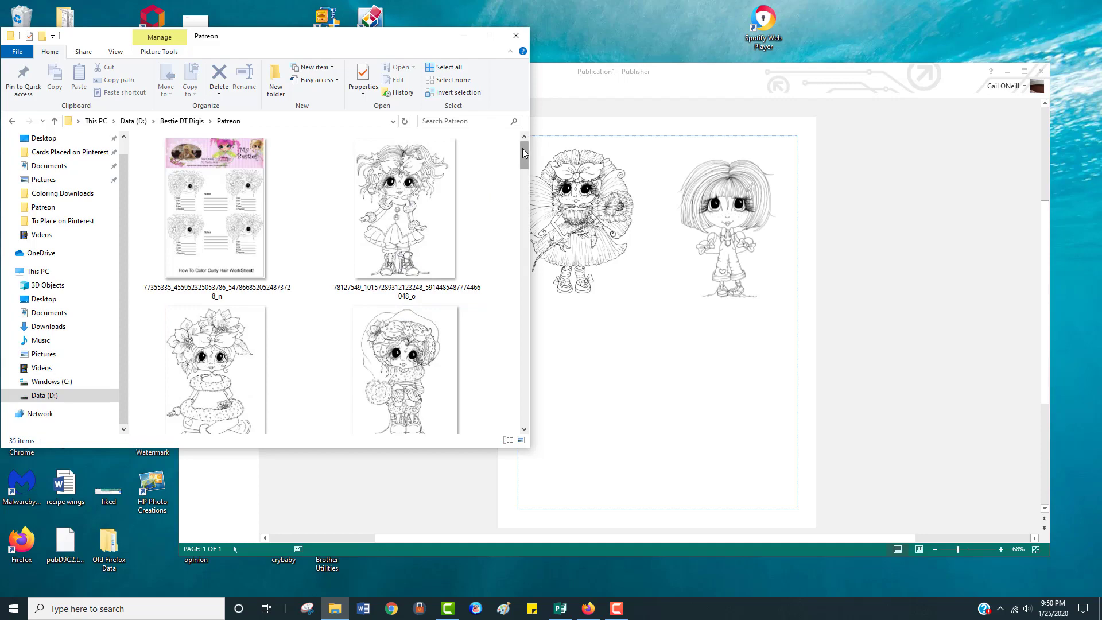
Add the "January img20200101_13350186 2" picture from the Patreon folder to the lower half of the publication page.
drag(522, 148, 506, 403)
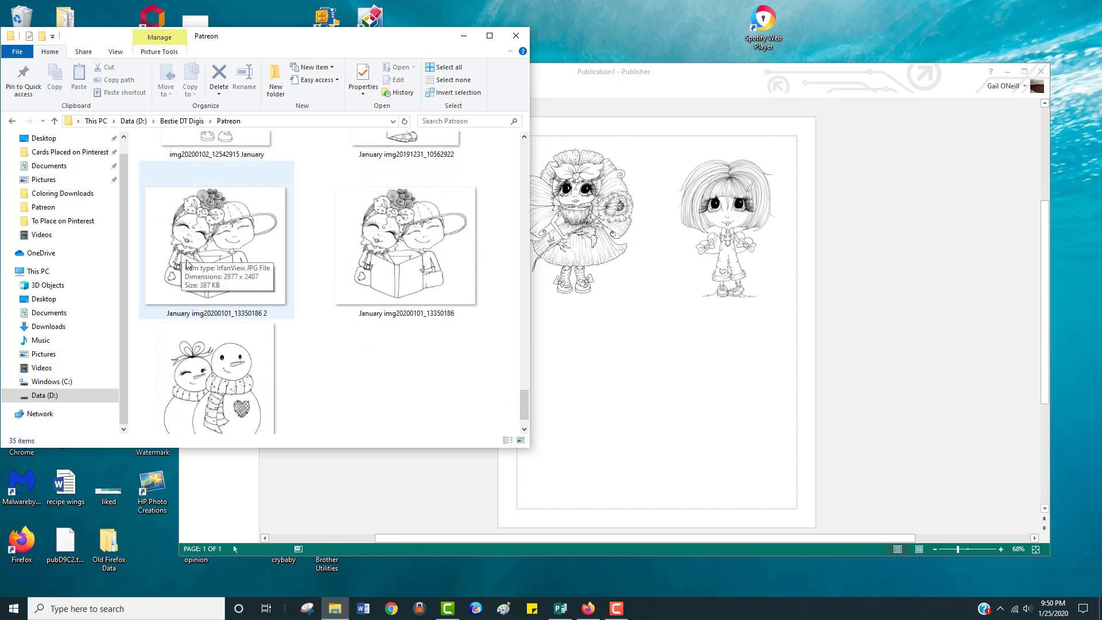
click(208, 250)
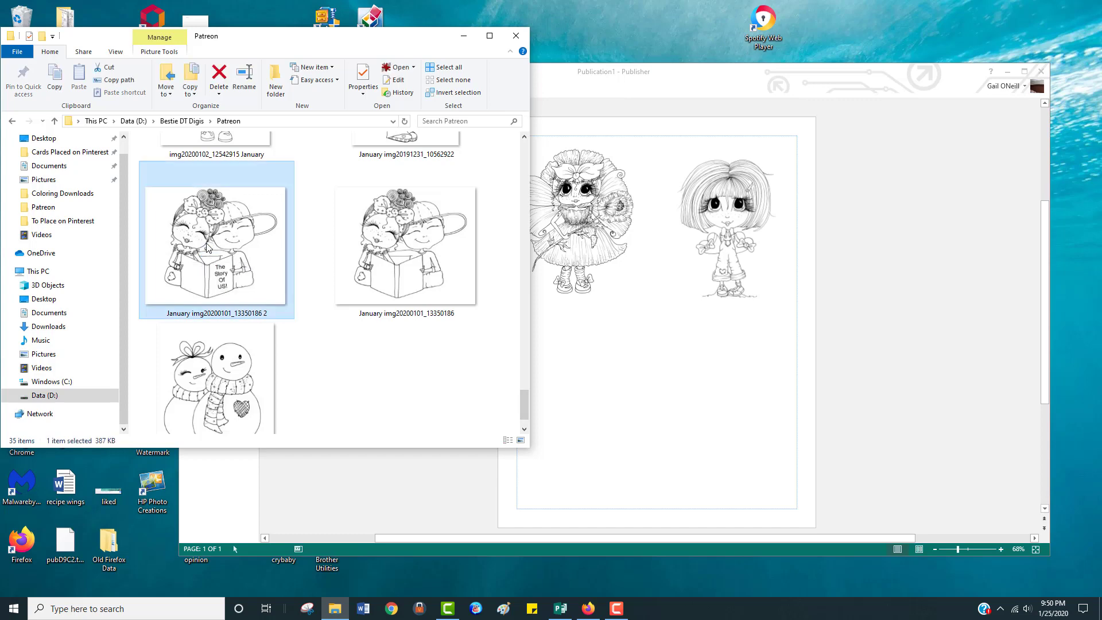
drag(208, 248, 698, 413)
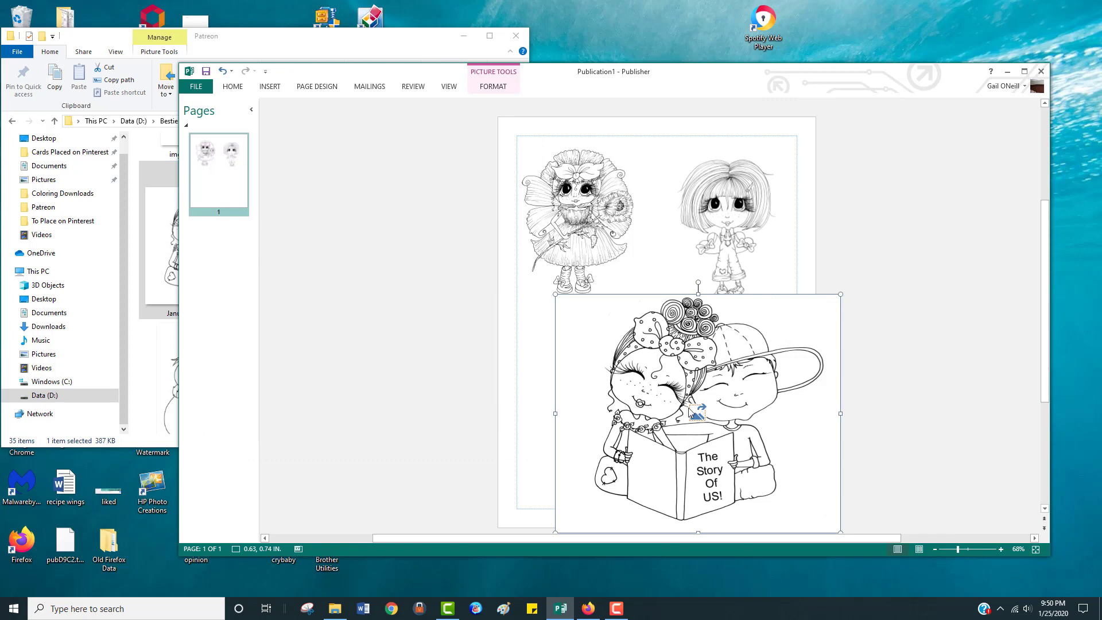
Set the height of the couple picture with the "The Story Of US!" book to 4 inches with the aspect ratio locked.
right_click(678, 394)
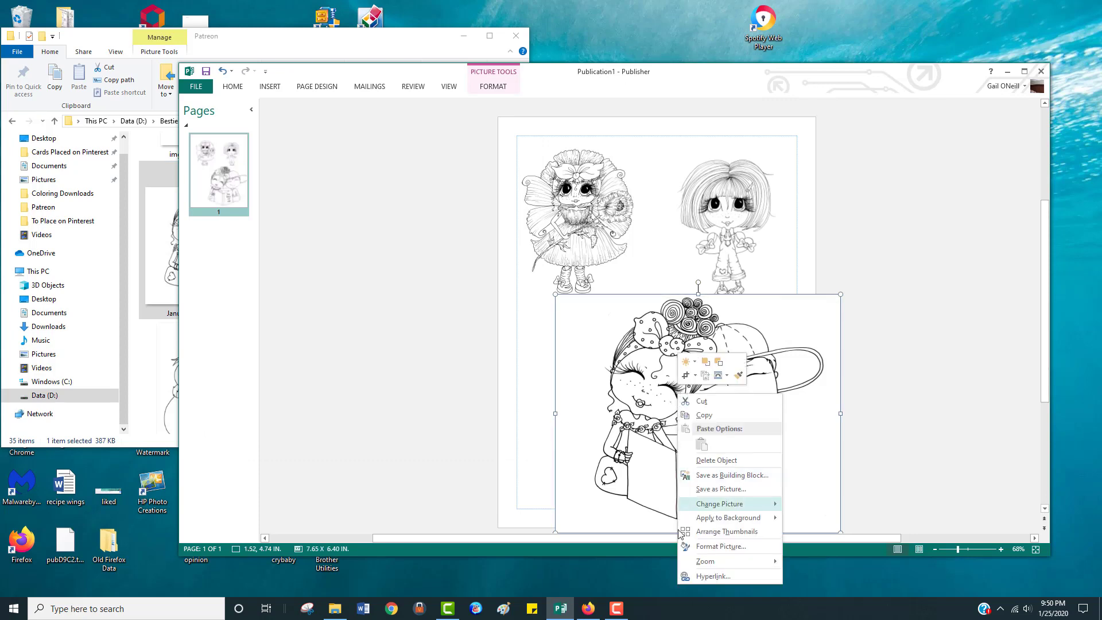
click(708, 547)
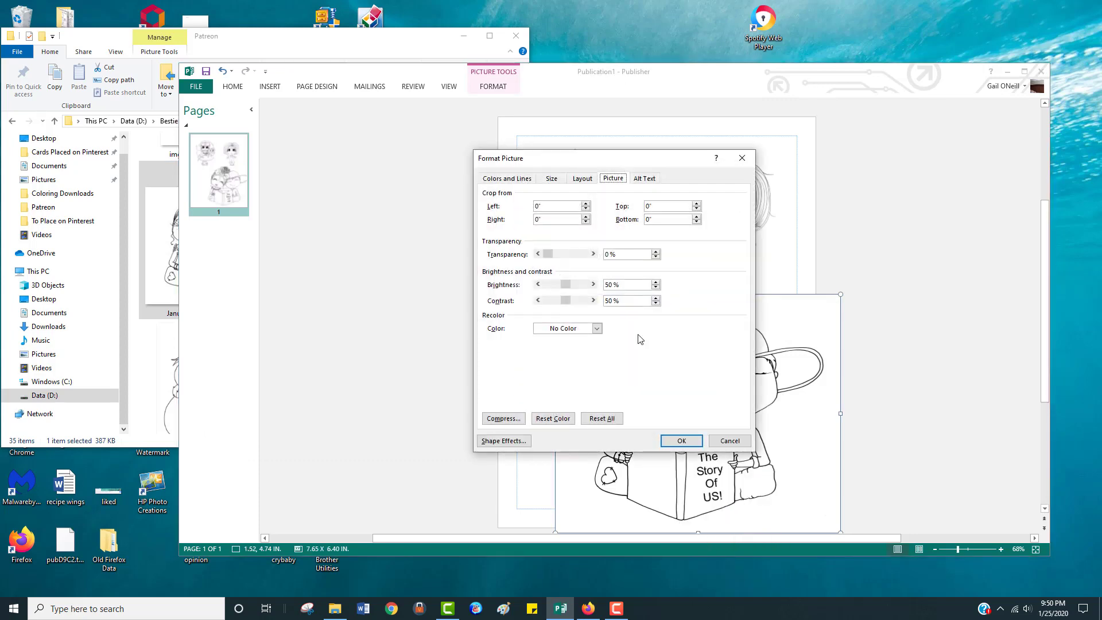
click(552, 179)
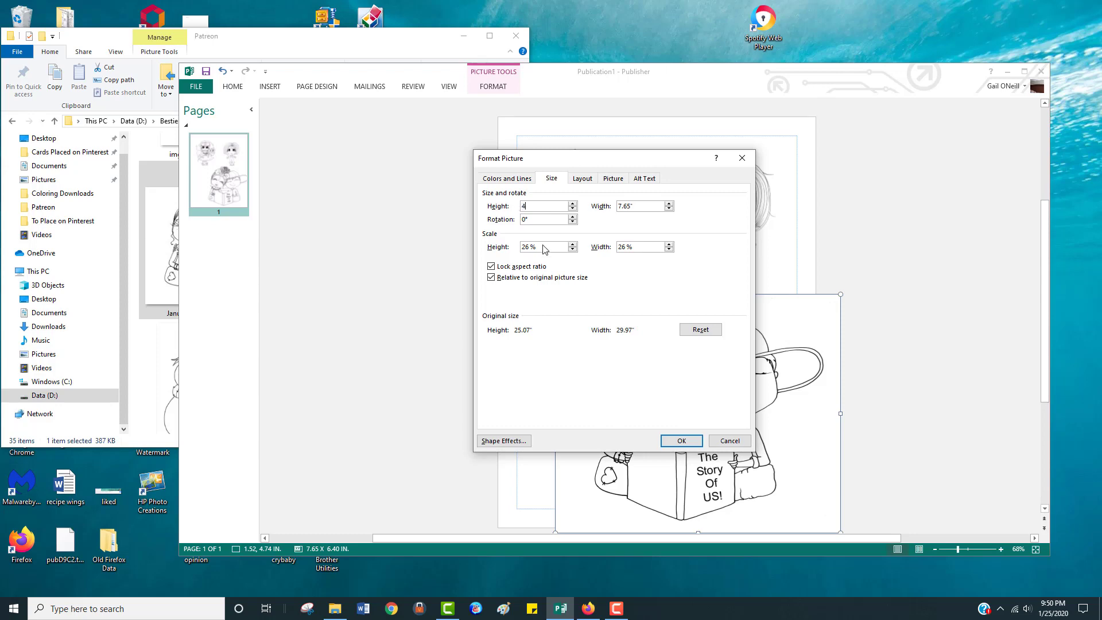
click(681, 440)
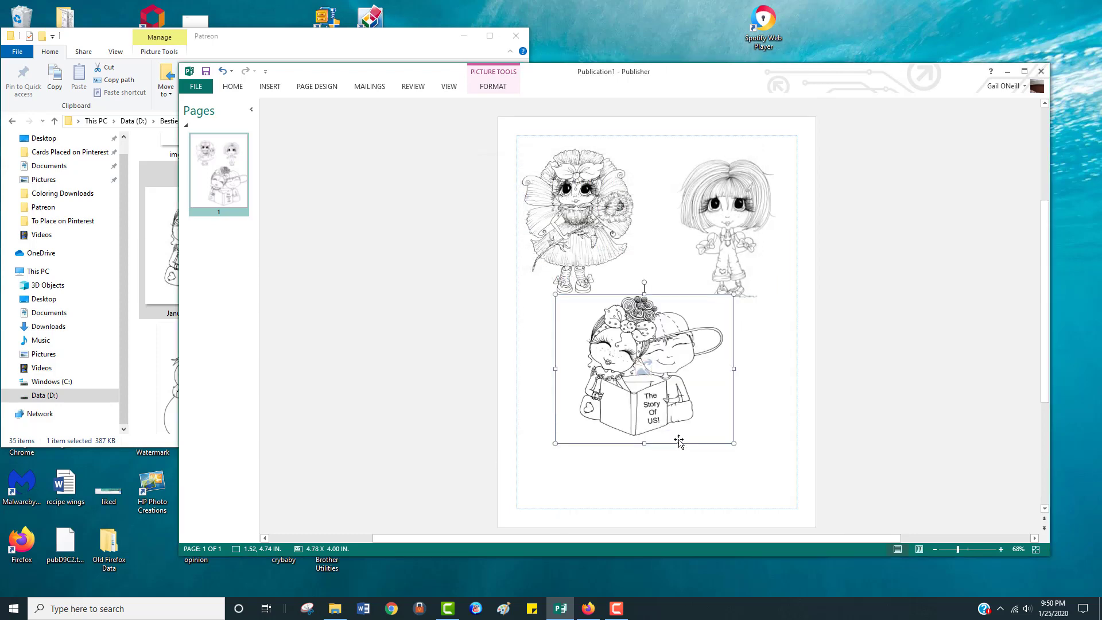
Move the couple picture to the page's lower-left corner and the short-haired girl beside it in the lower-right corner.
drag(644, 359, 595, 422)
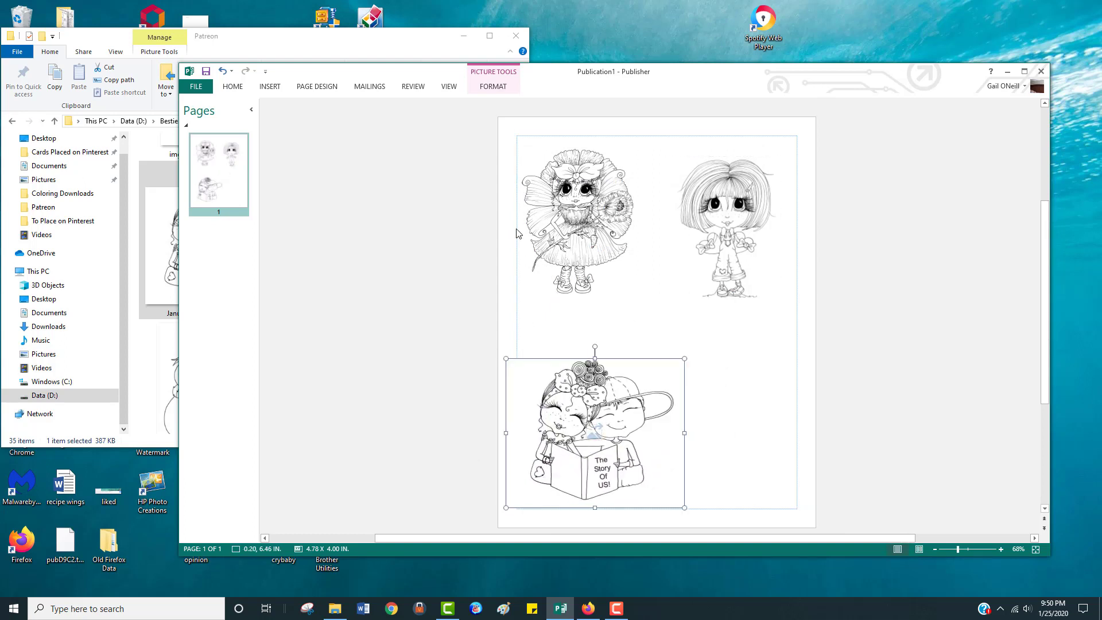
drag(730, 245, 733, 417)
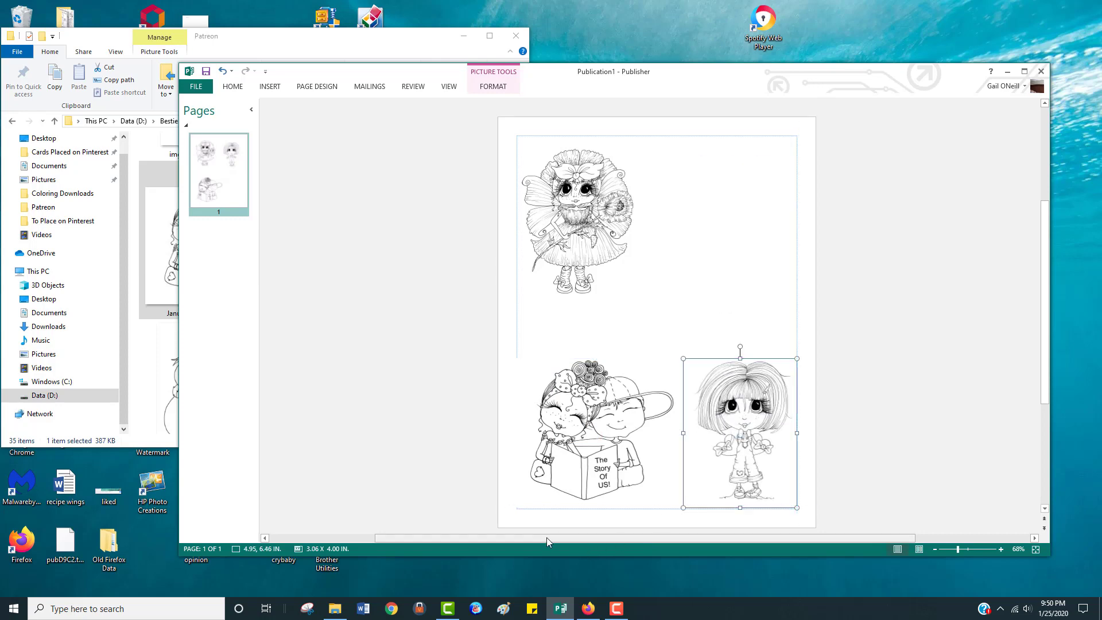
Add the "img20191231_11220388 The Story of Us January" picture from the Patreon folder to the publication page.
click(158, 368)
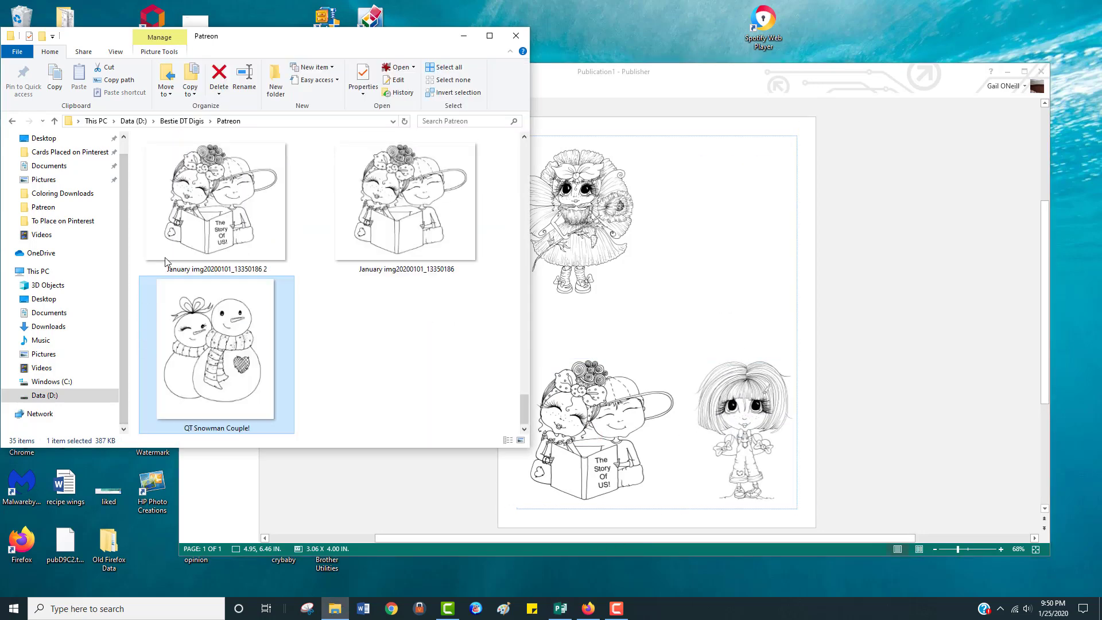
drag(524, 409, 518, 353)
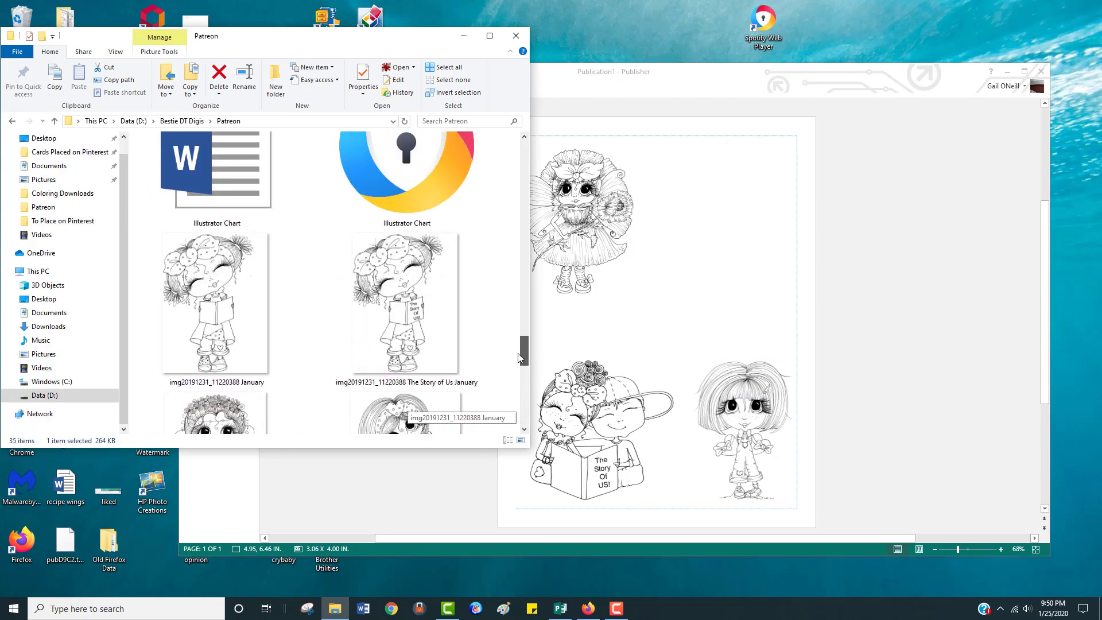
click(379, 301)
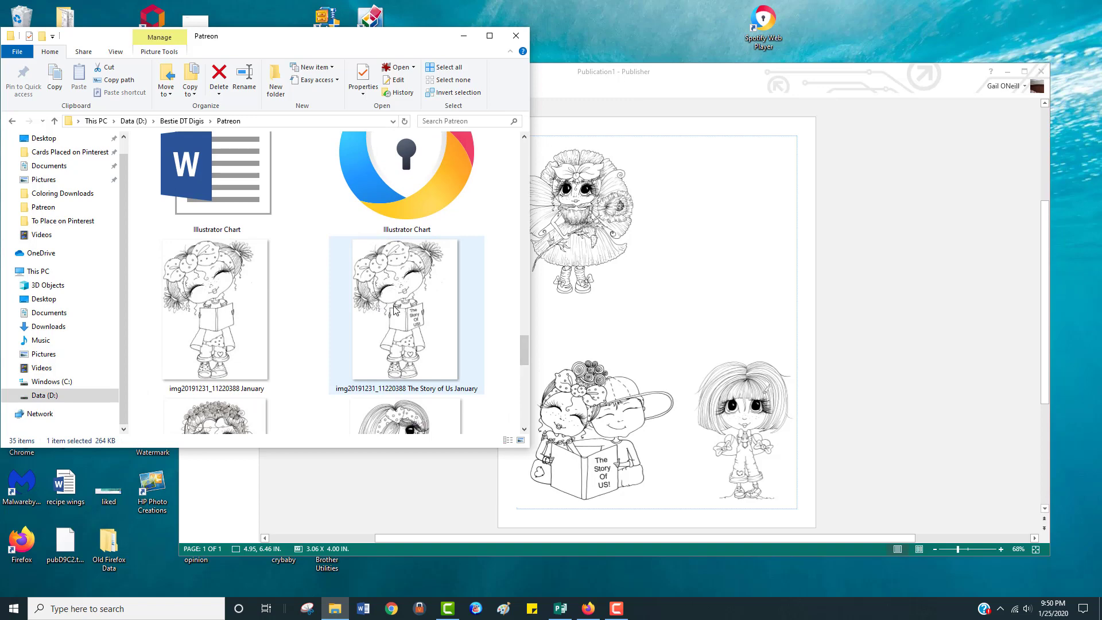
drag(394, 308, 712, 235)
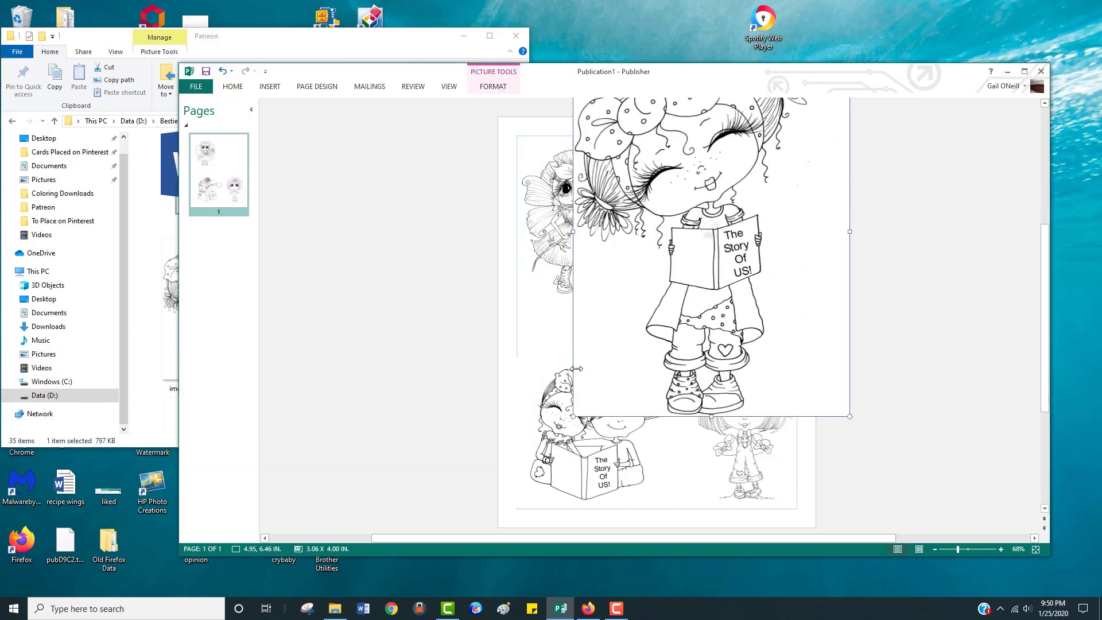
Set the reading girl picture's height to 4 inches and move it beside the fairy in the page's upper-right area.
right_click(695, 210)
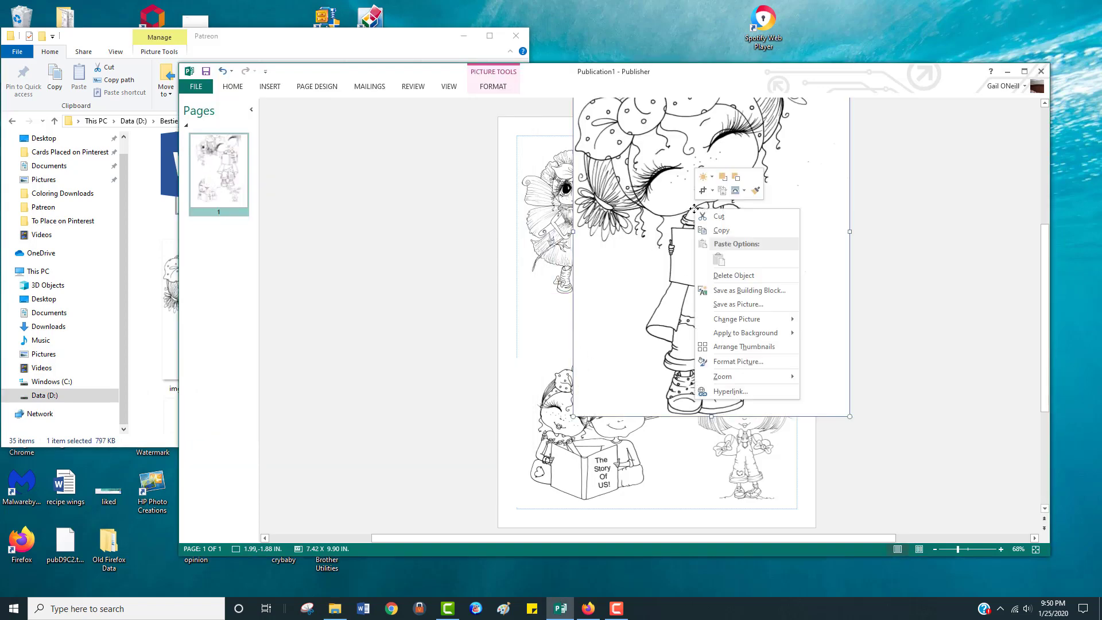
click(725, 362)
click(553, 179)
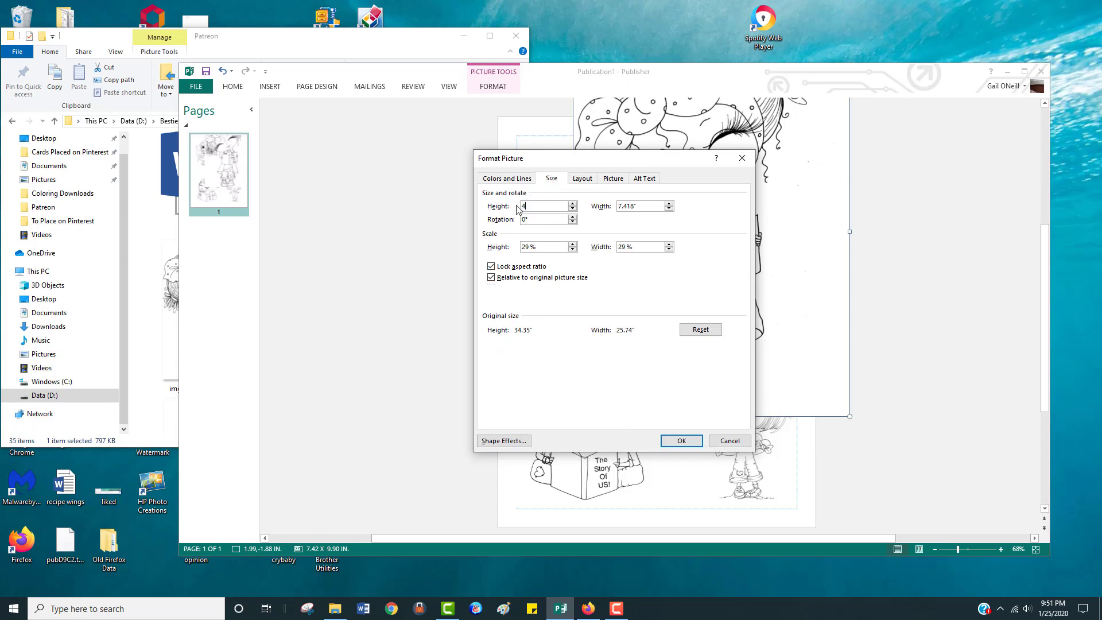
click(681, 441)
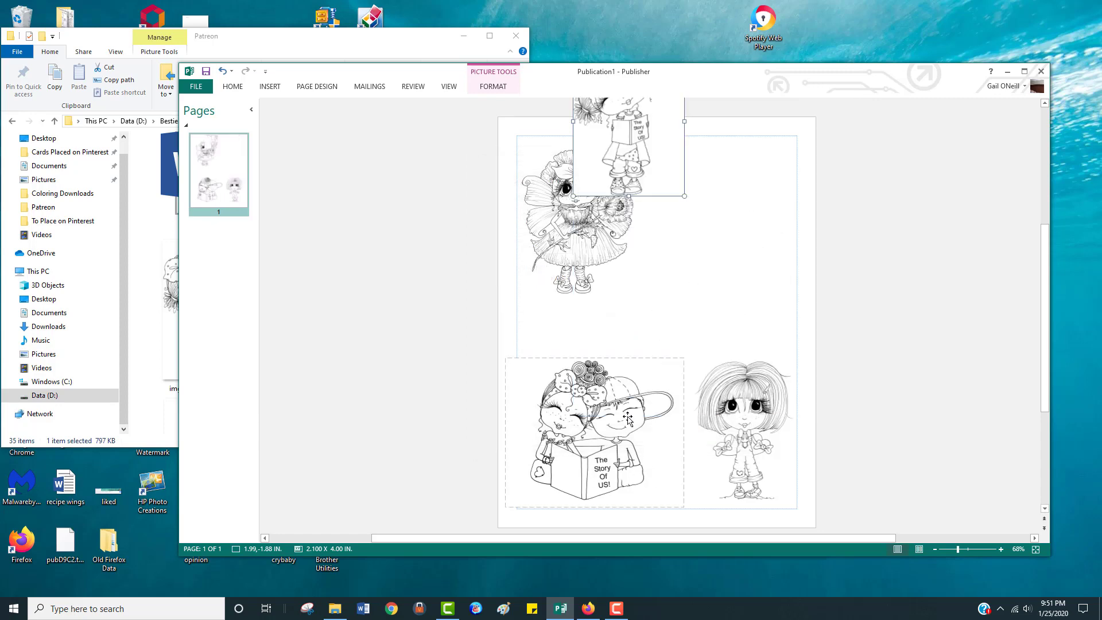
drag(628, 119, 789, 272)
Nudge the fairy picture down level with the reading girl and shift the couple picture slightly toward the page's left edge.
click(608, 238)
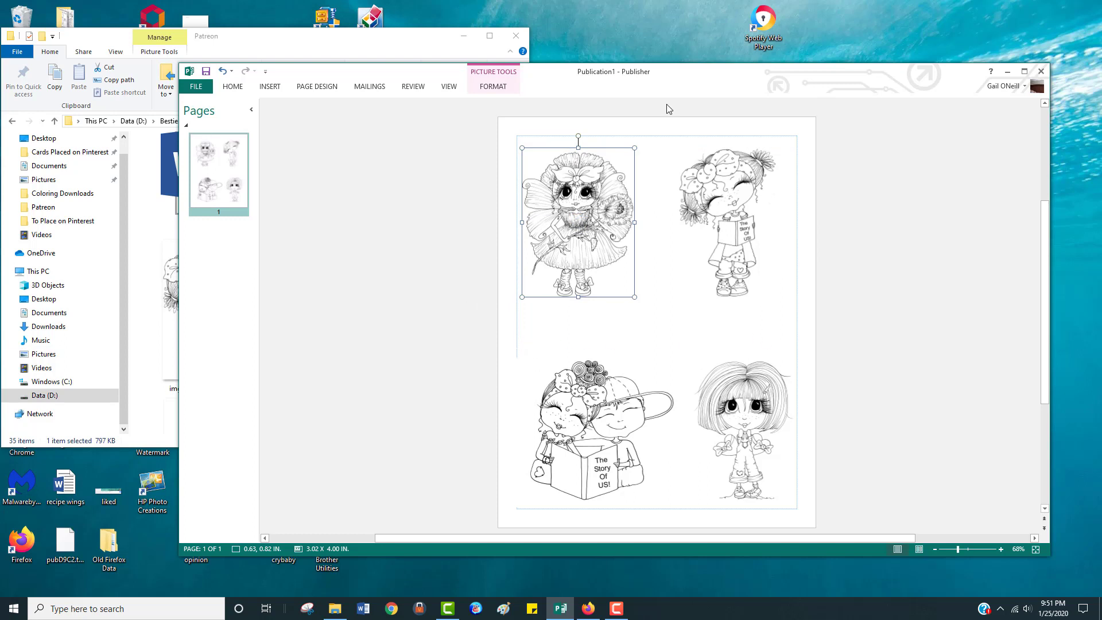
drag(597, 440, 570, 438)
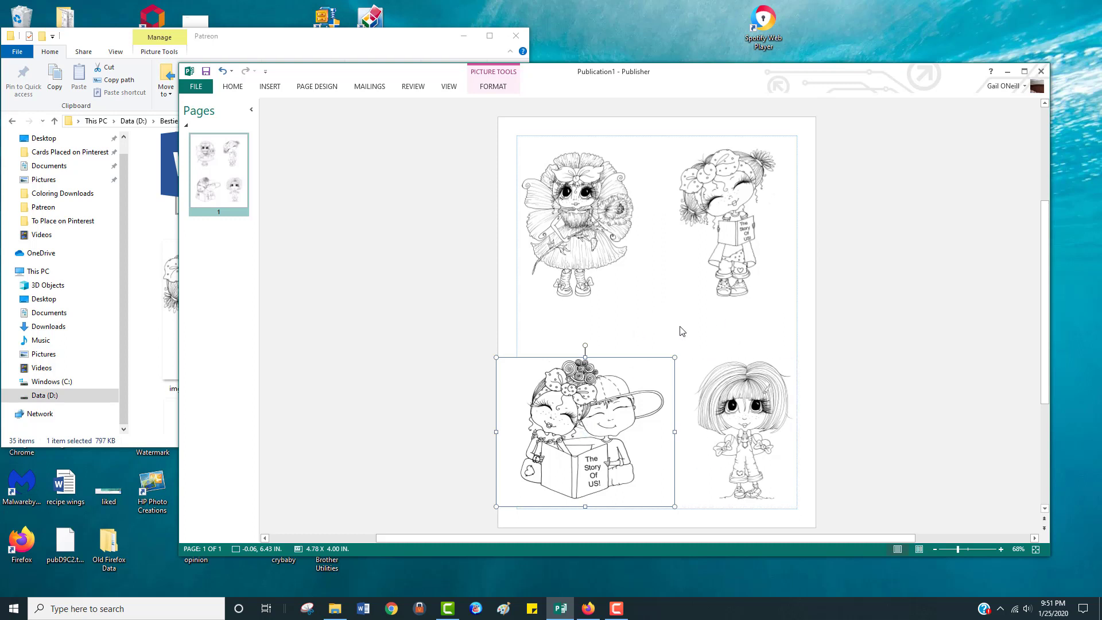
click(509, 306)
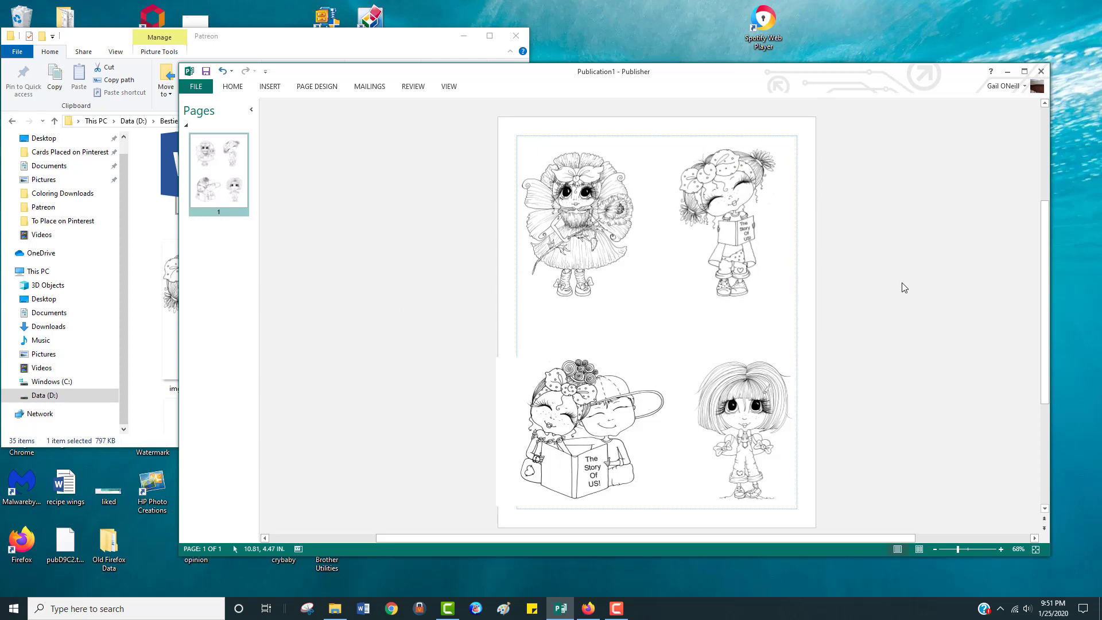
Check the four-picture page in the print preview and close the publication.
click(202, 86)
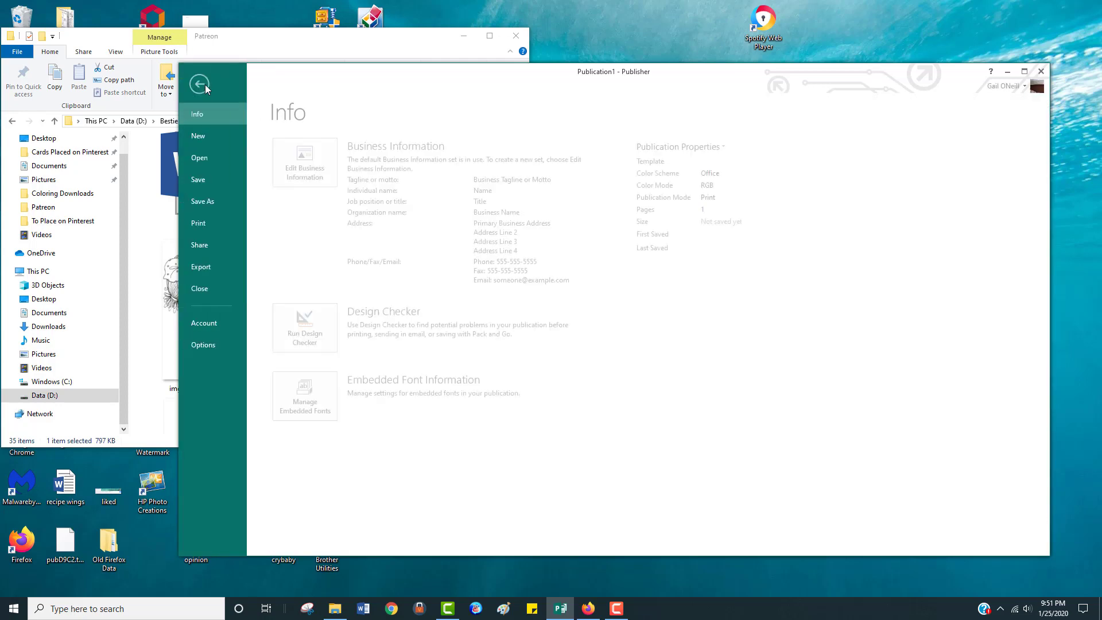
click(202, 224)
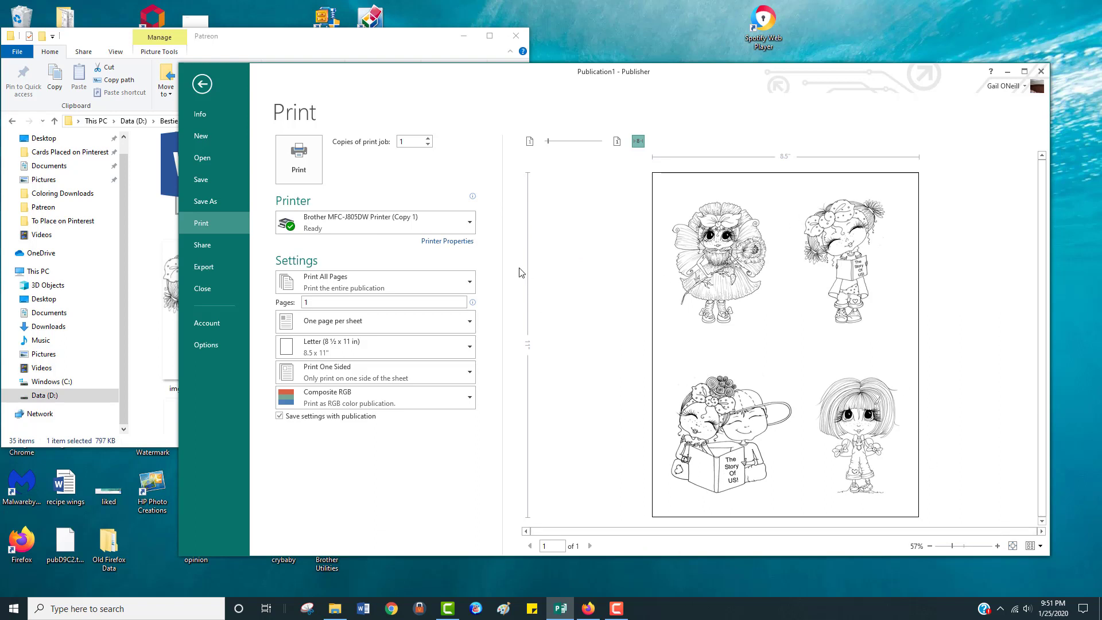
click(1042, 72)
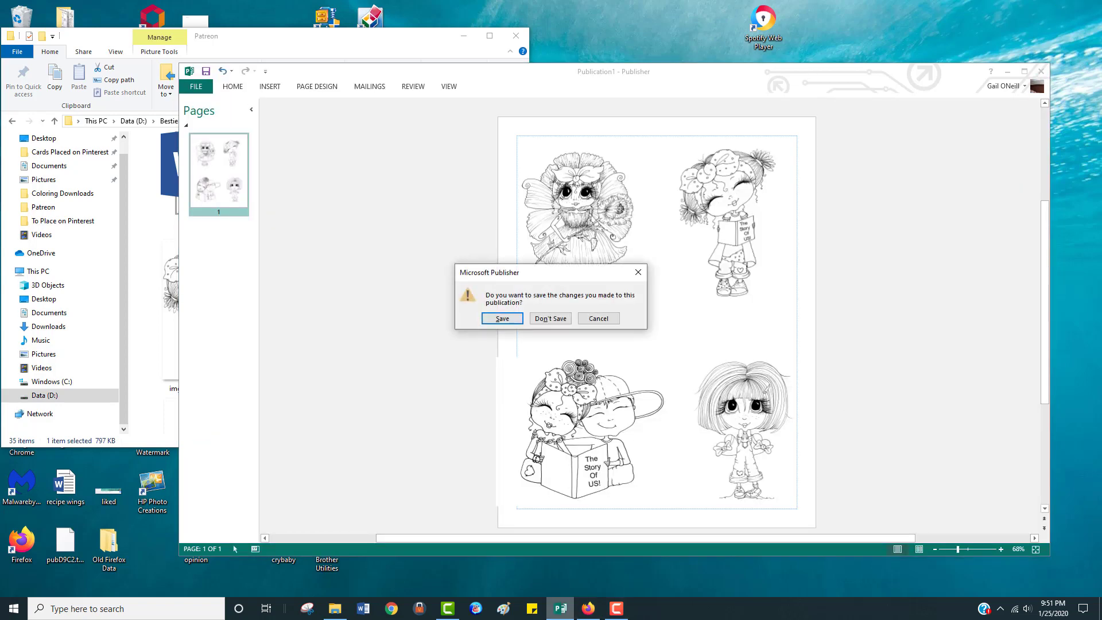